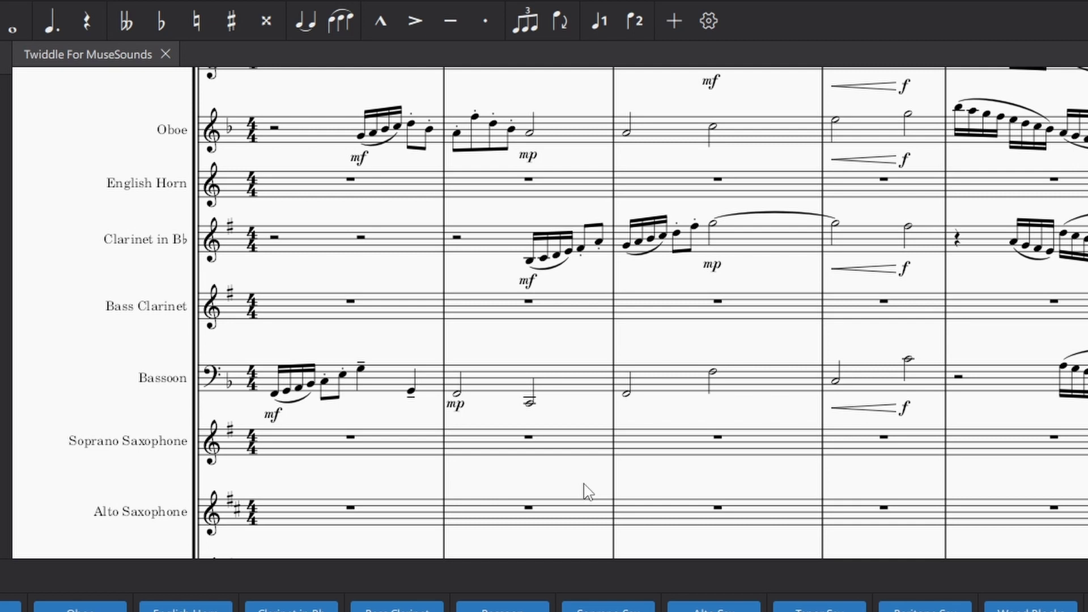
Pan and scroll through 'Twiddle For MuseSounds' from the opening bars to rehearsal mark 7's Swing marking
drag(588, 491, 553, 527)
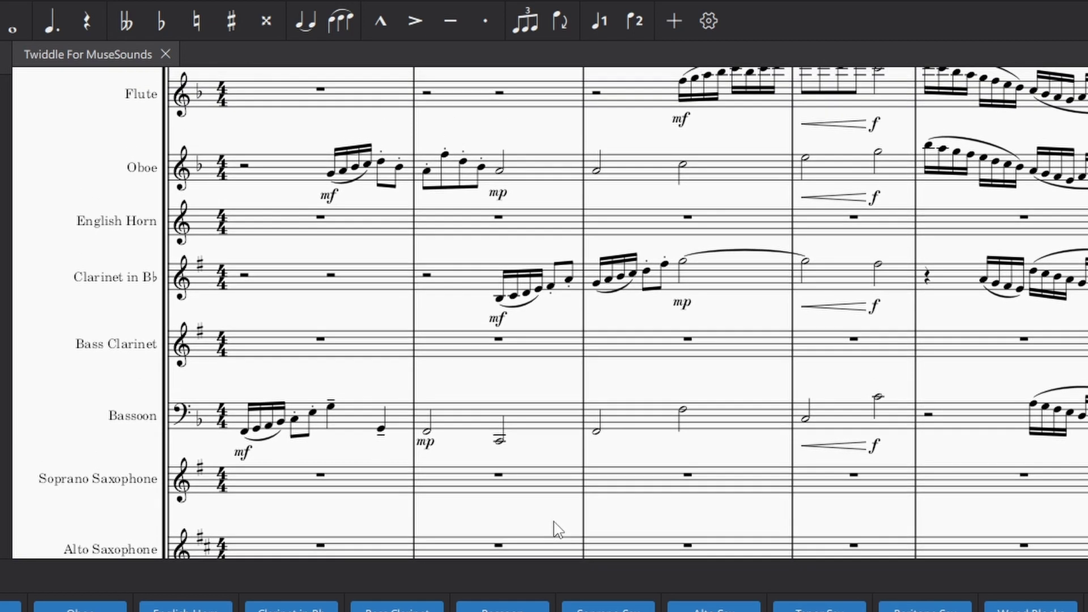
scroll(563, 535, right, 5)
scroll(563, 535, up, 2)
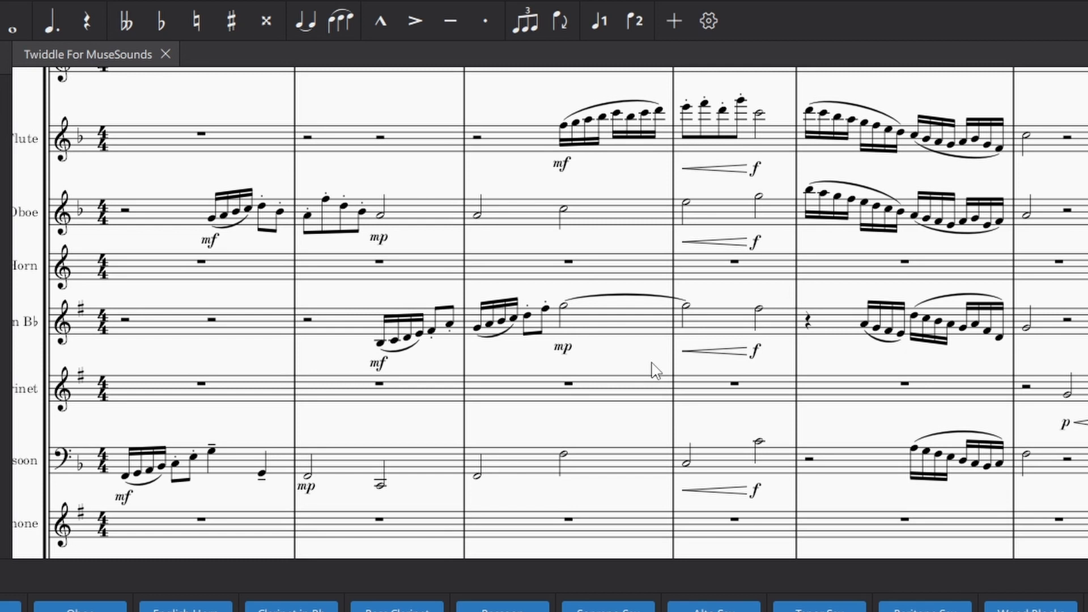
drag(652, 368, 418, 355)
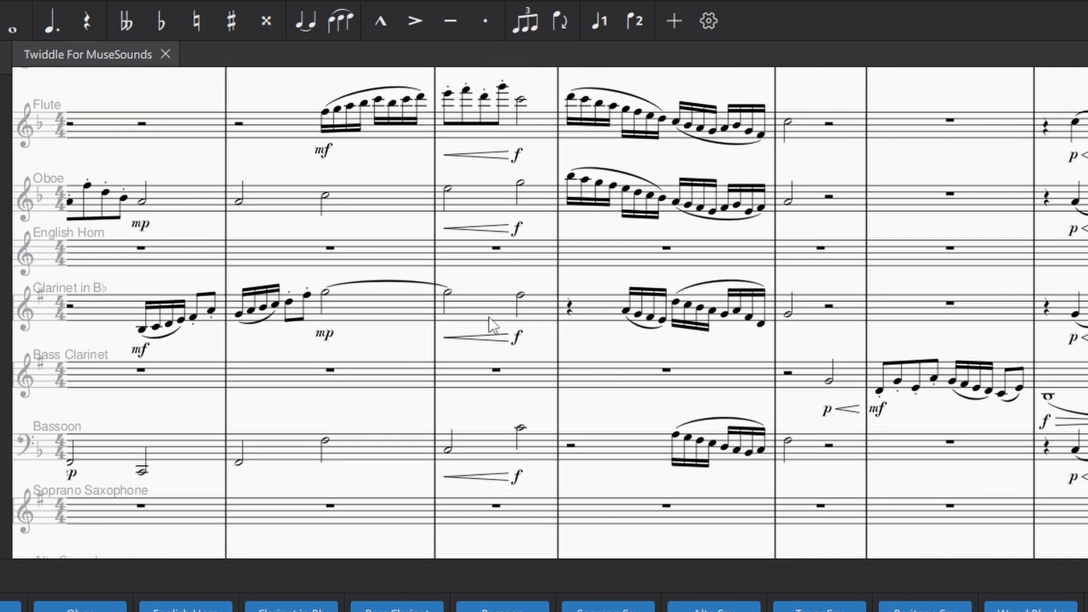
scroll(491, 325, right, 15)
scroll(386, 234, down, 5)
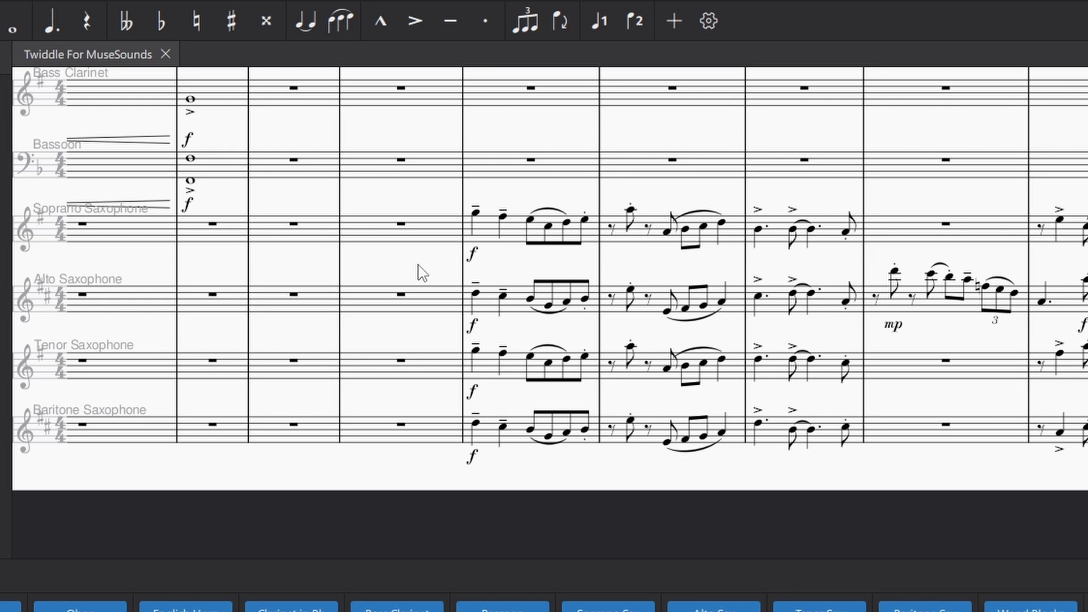
scroll(423, 272, left, 7)
scroll(685, 267, up, 5)
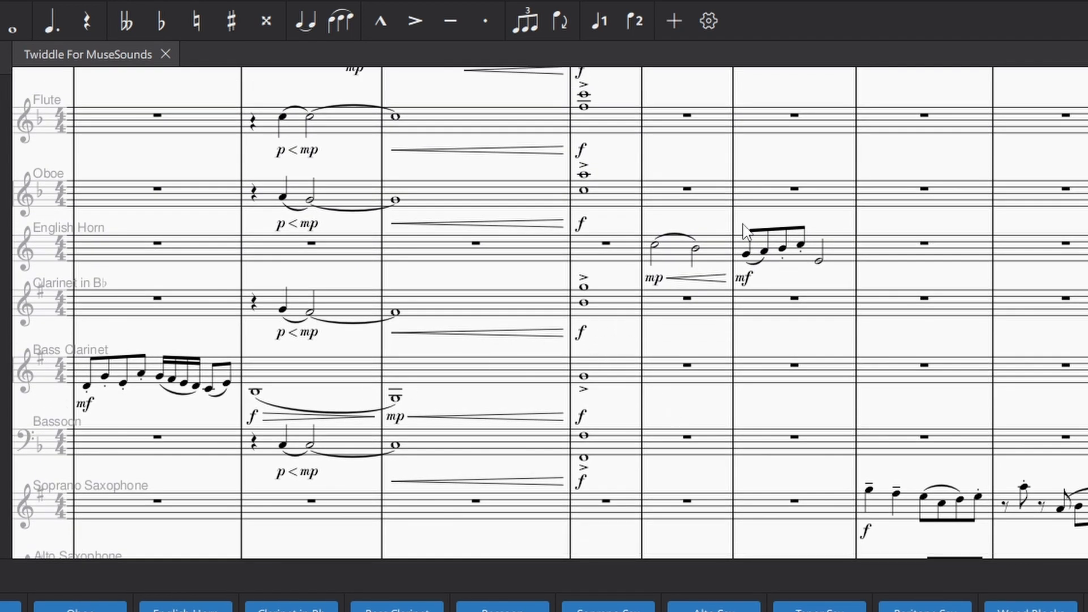
scroll(744, 232, up, 2)
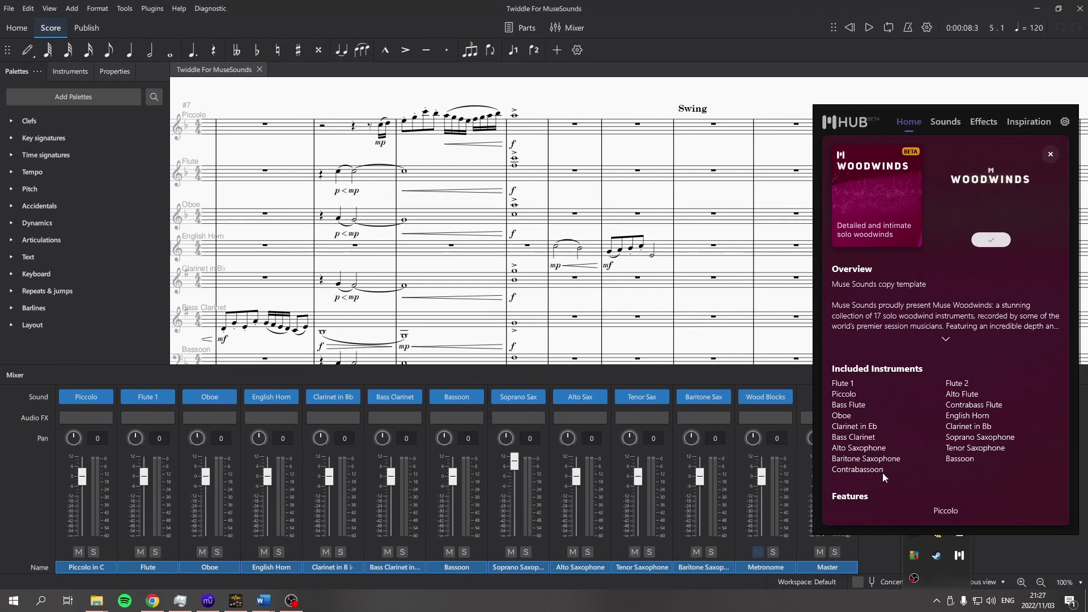
Dismiss the Muse Woodwinds overview, hide the mixer, and play back from the Bass Clarinet's bar 1
click(614, 227)
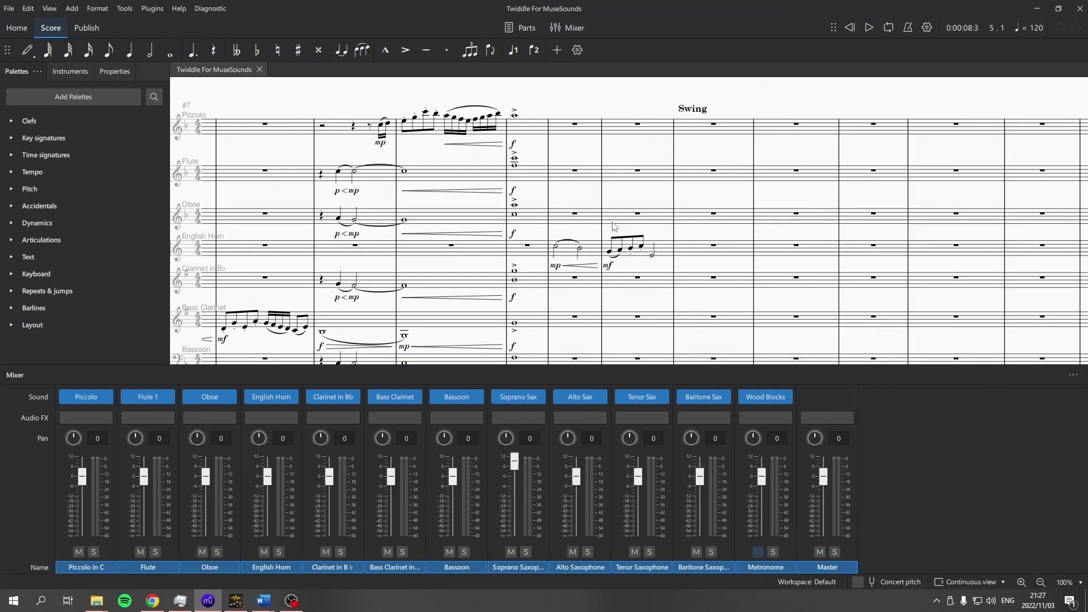
click(564, 29)
key(ctrl+Home)
click(356, 309)
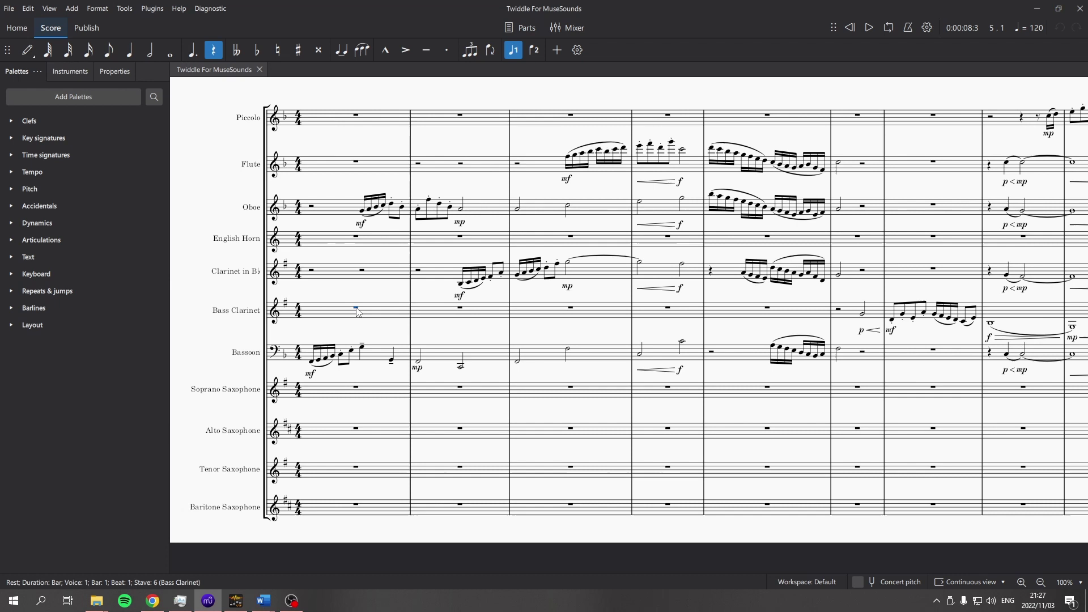
key(space)
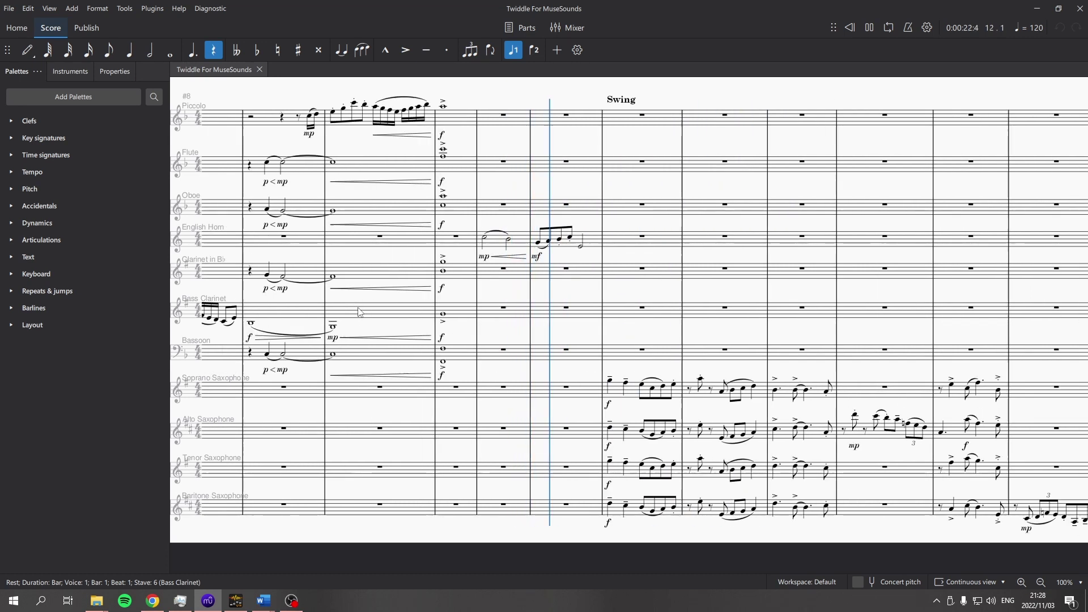
Keep the saxophone staves in view at 159% zoom while playback runs to bar 25
scroll(625, 315, up, 5)
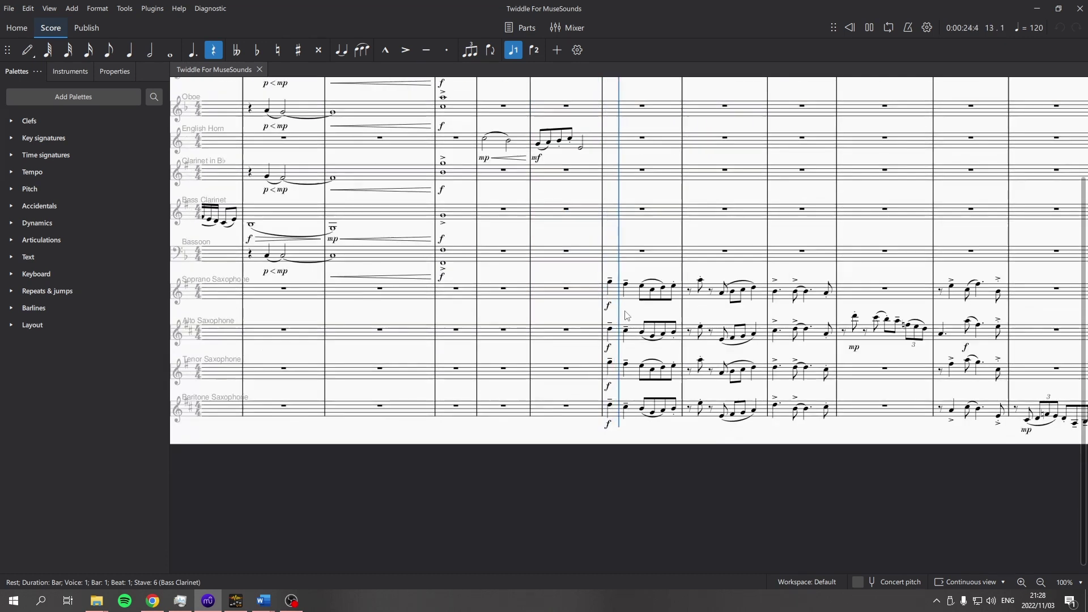
scroll(624, 309, up, 1)
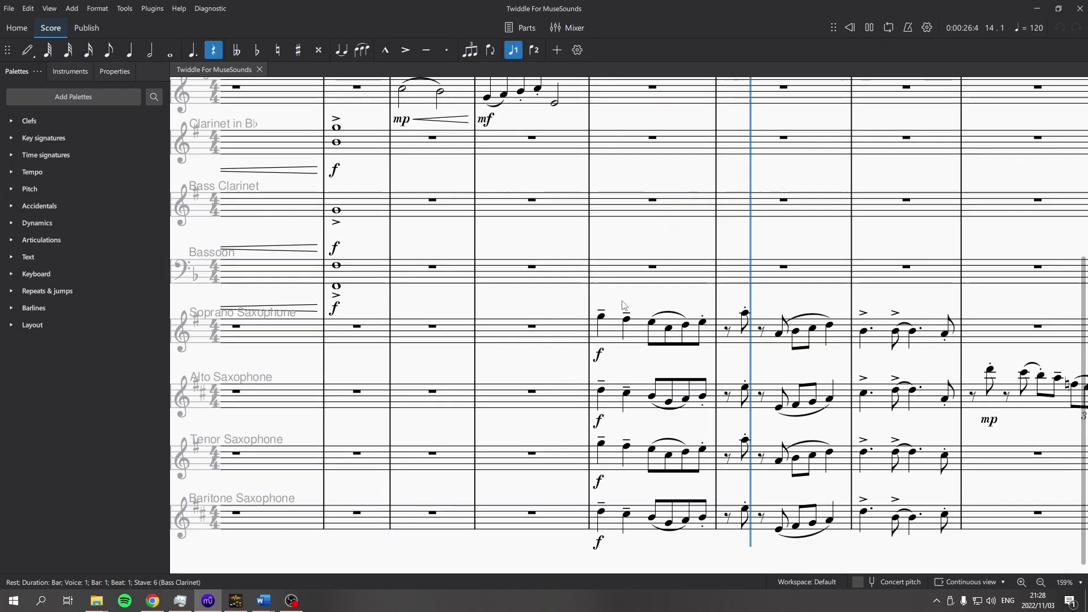
scroll(624, 307, down, 1)
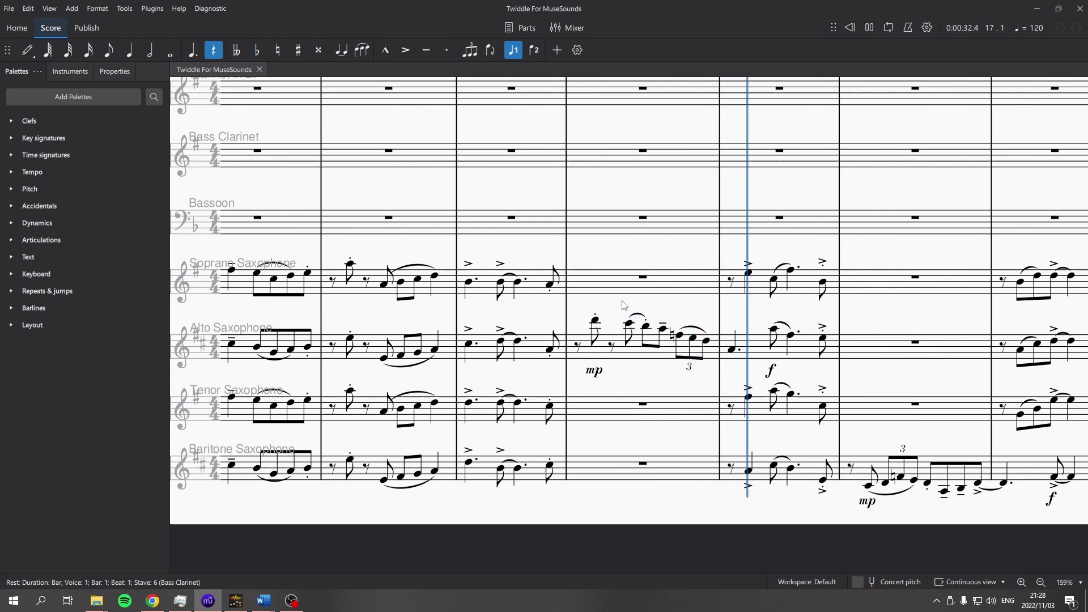
scroll(625, 306, up, 1)
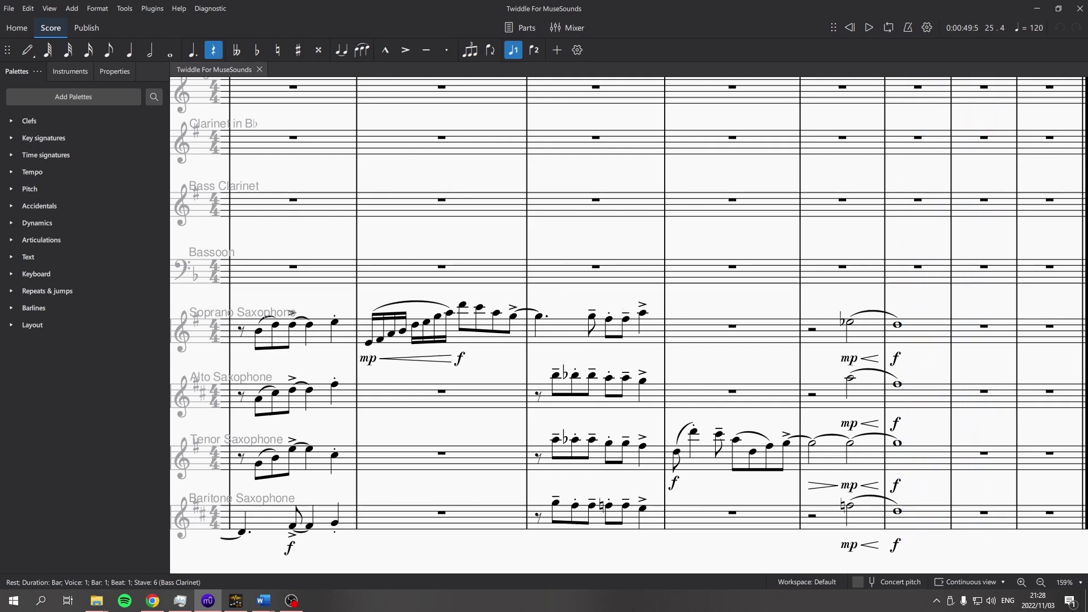
Scroll back to bar 1 so every instrument name is showing
scroll(502, 375, left, 3)
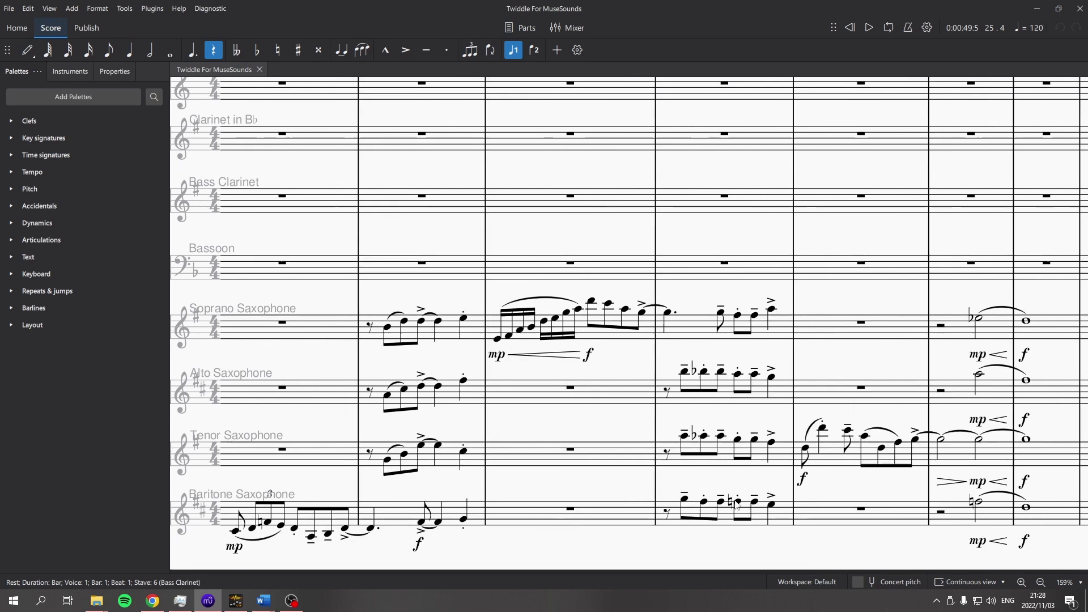
drag(845, 566, 288, 567)
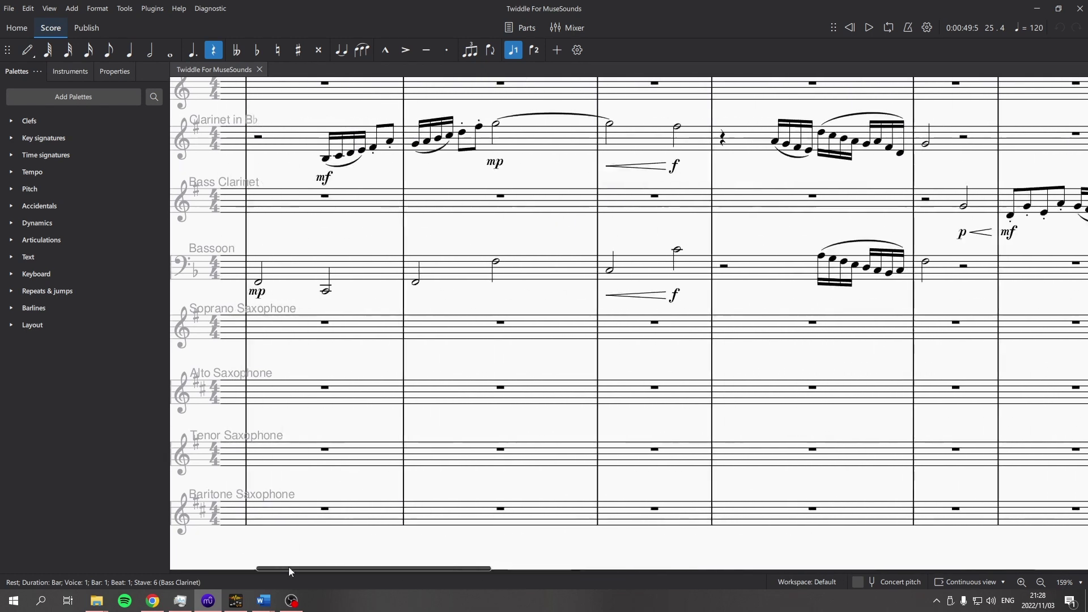
scroll(460, 341, down, 5)
scroll(460, 341, down, 5)
scroll(676, 264, up, 4)
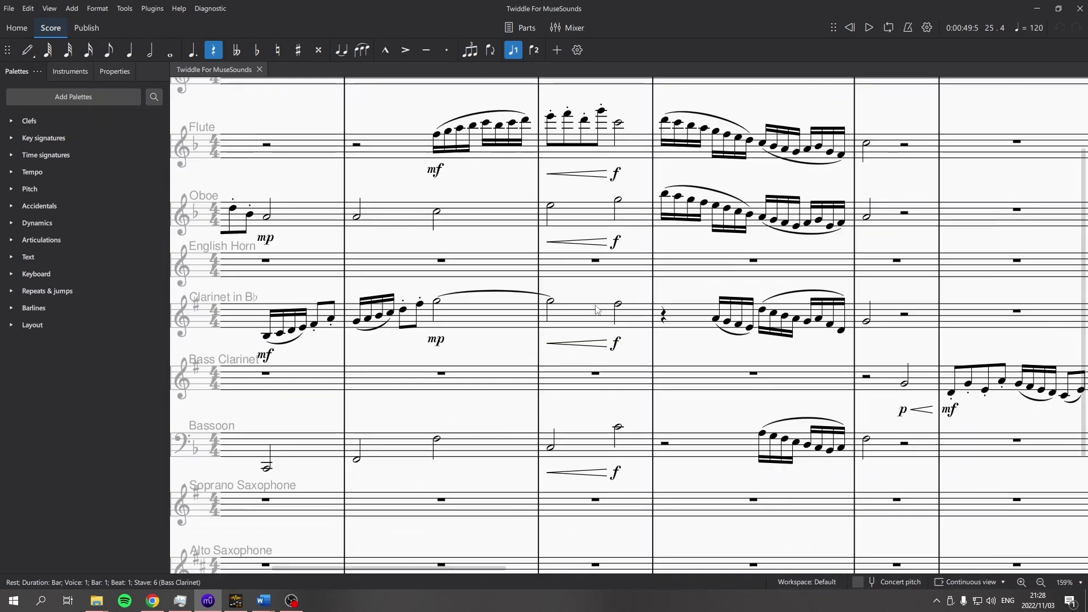
scroll(676, 264, up, 1)
scroll(676, 264, up, 1)
scroll(651, 262, right, 1)
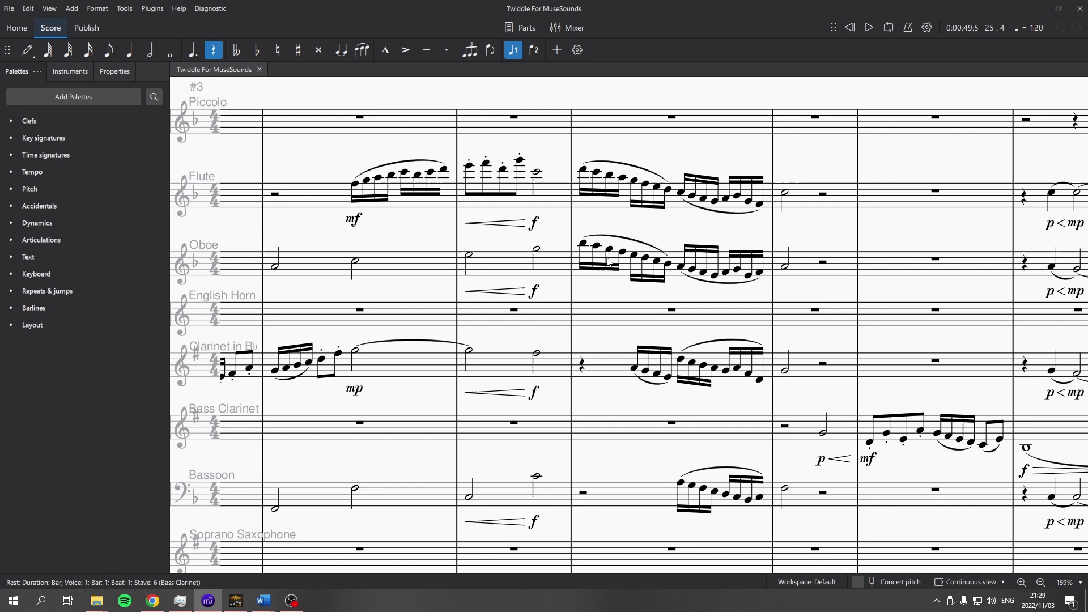
scroll(404, 235, left, 1)
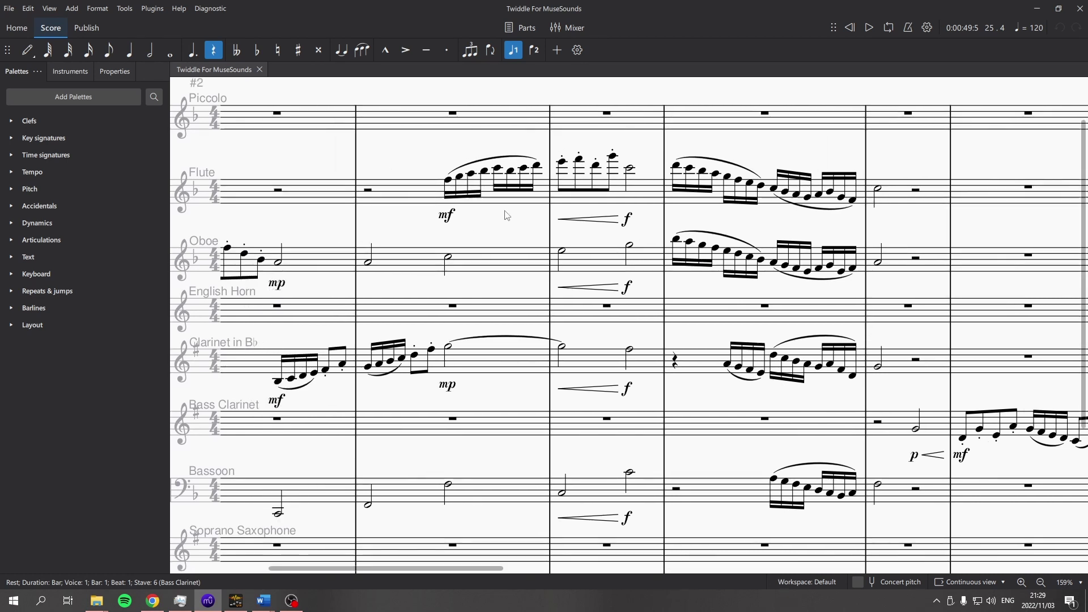
scroll(535, 223, left, 4)
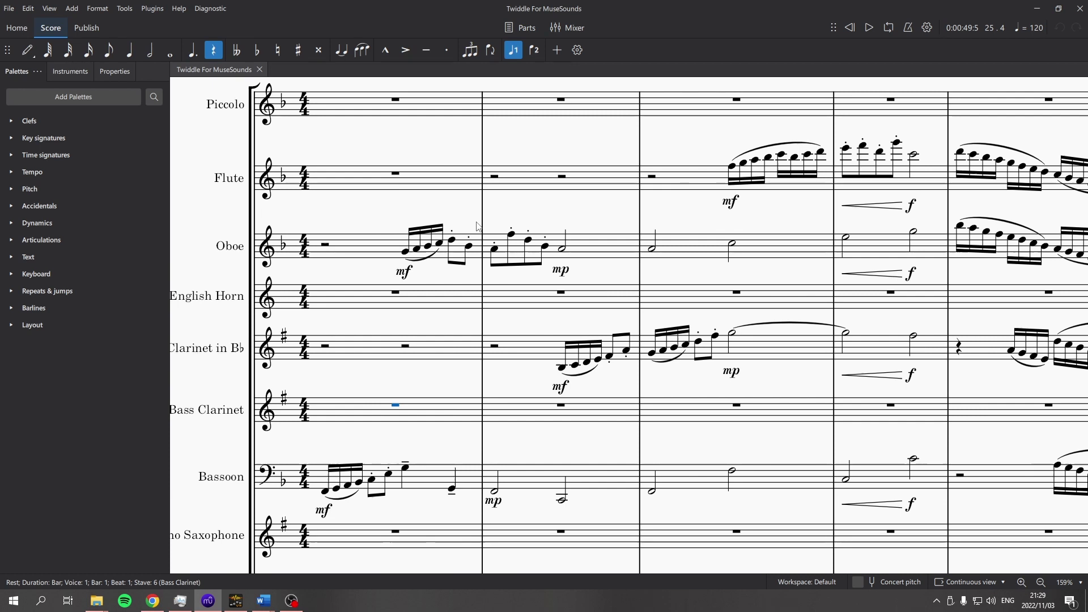
Play back the Flute's passage from bar 3, then stop it
click(499, 211)
key(space)
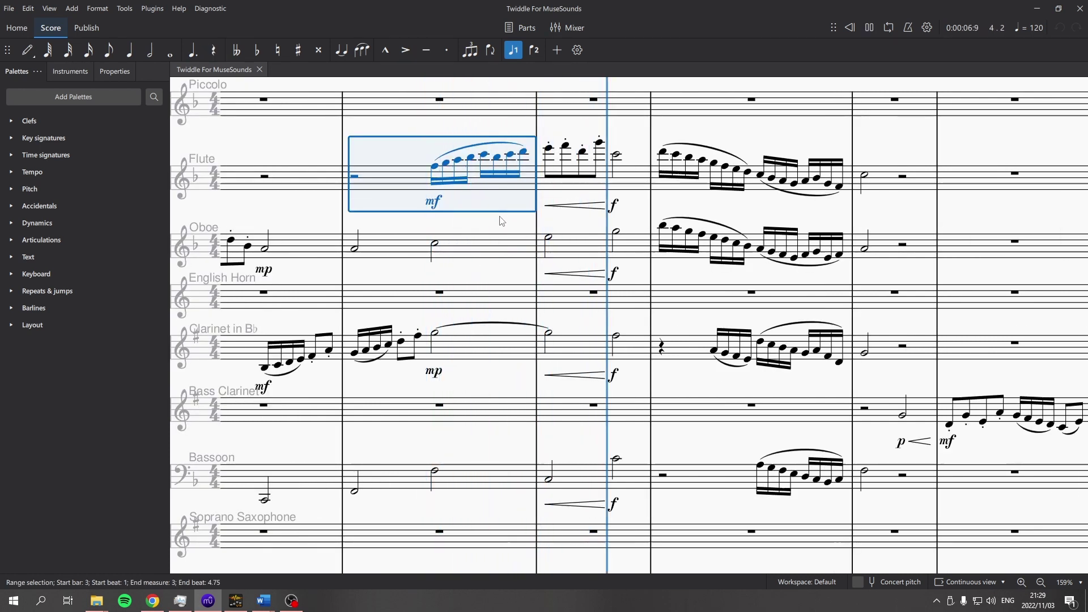
key(space)
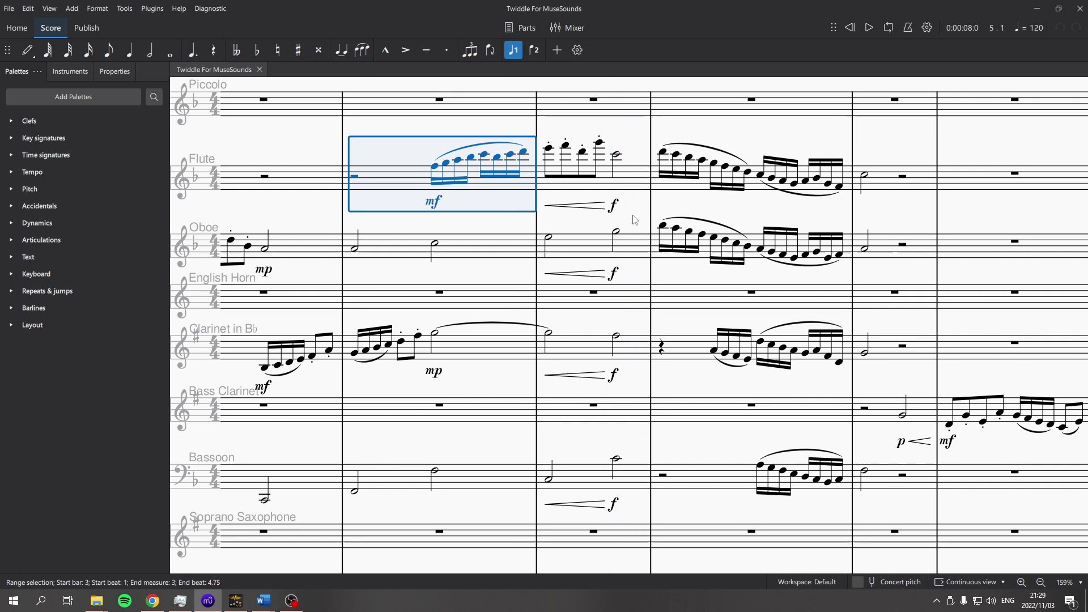
Pan to later bars and play from the Piccolo's bar 10
drag(883, 218, 112, 224)
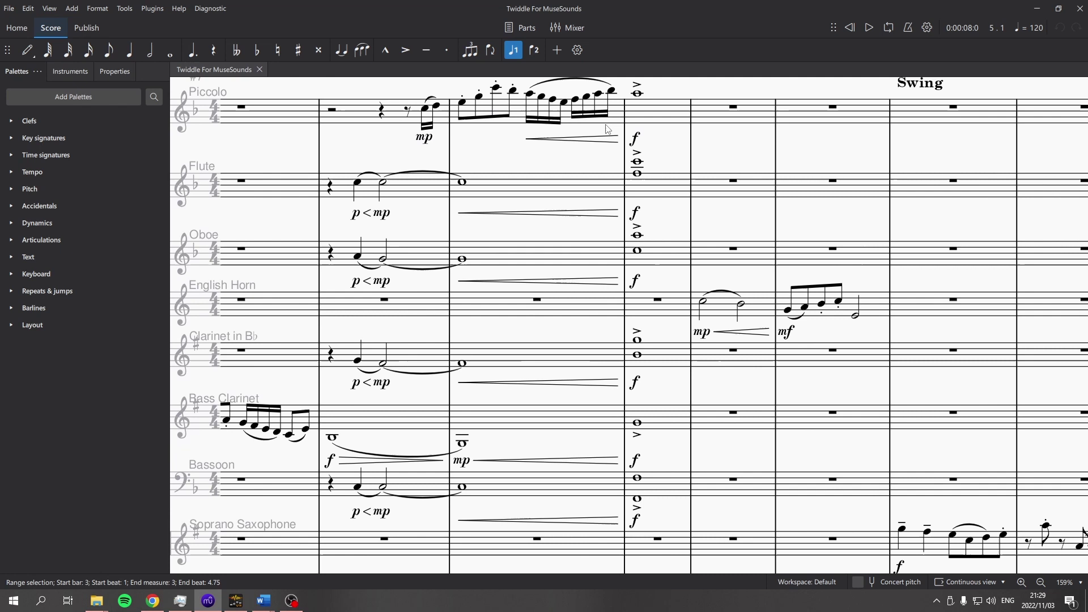
click(659, 116)
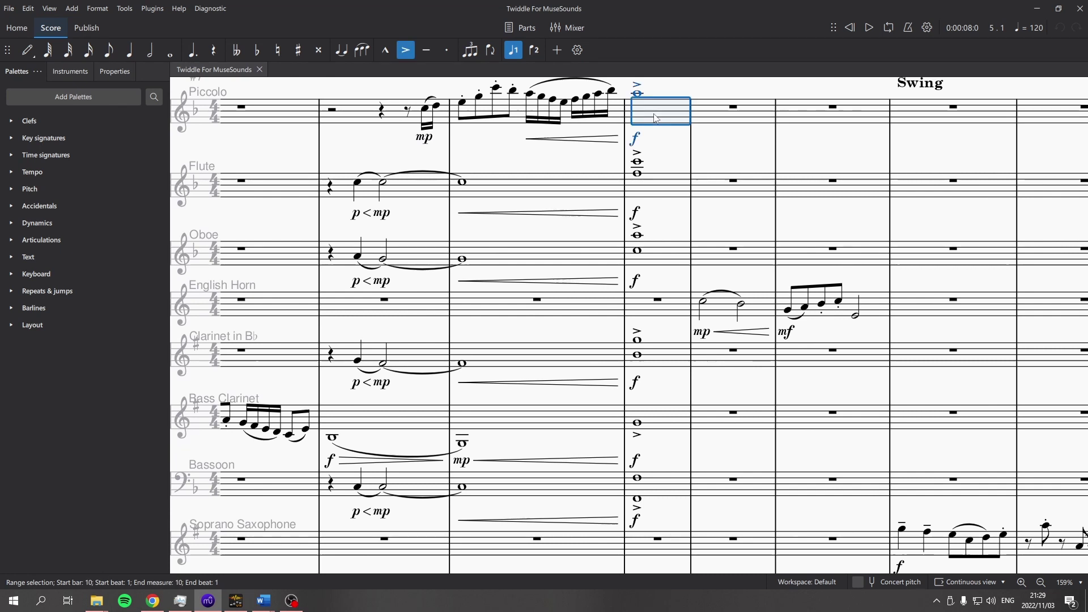
key(space)
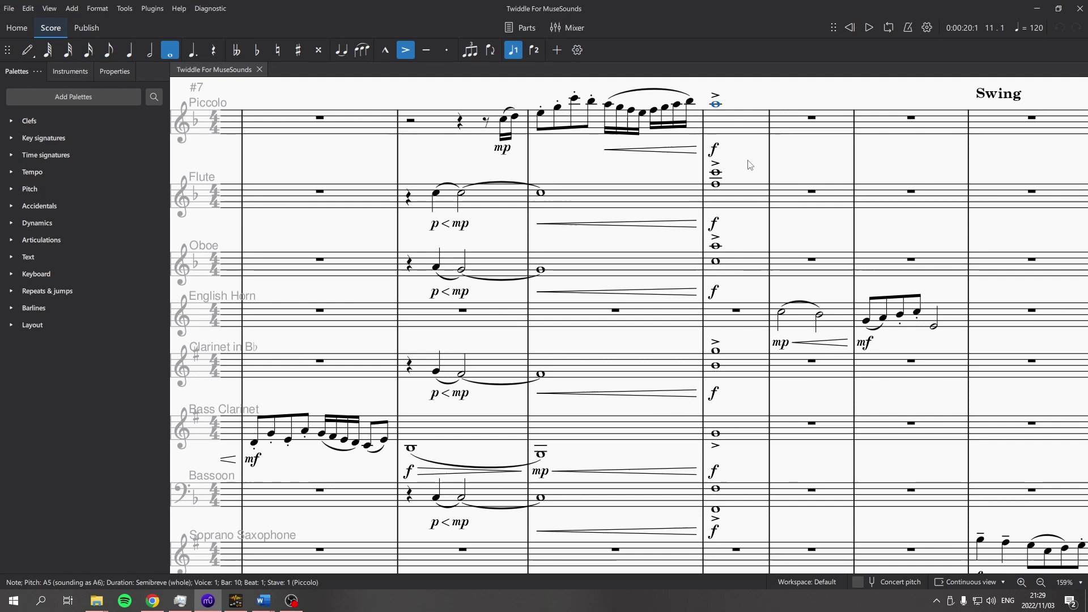
Play back the Tenor Saxophone passage from bar 13, then stop
drag(361, 243, 719, 154)
click(498, 391)
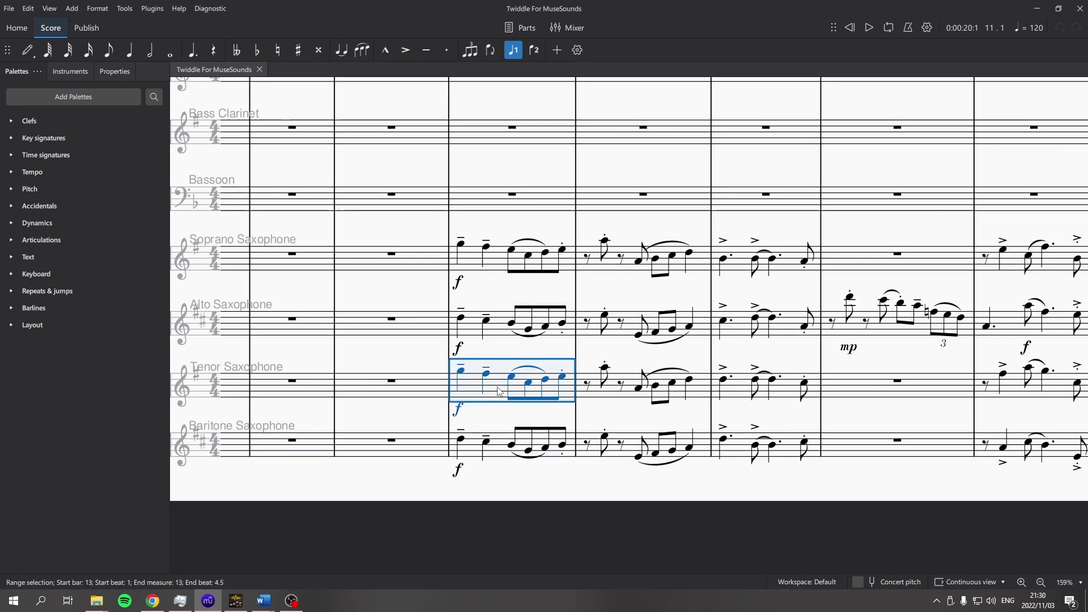
key(space)
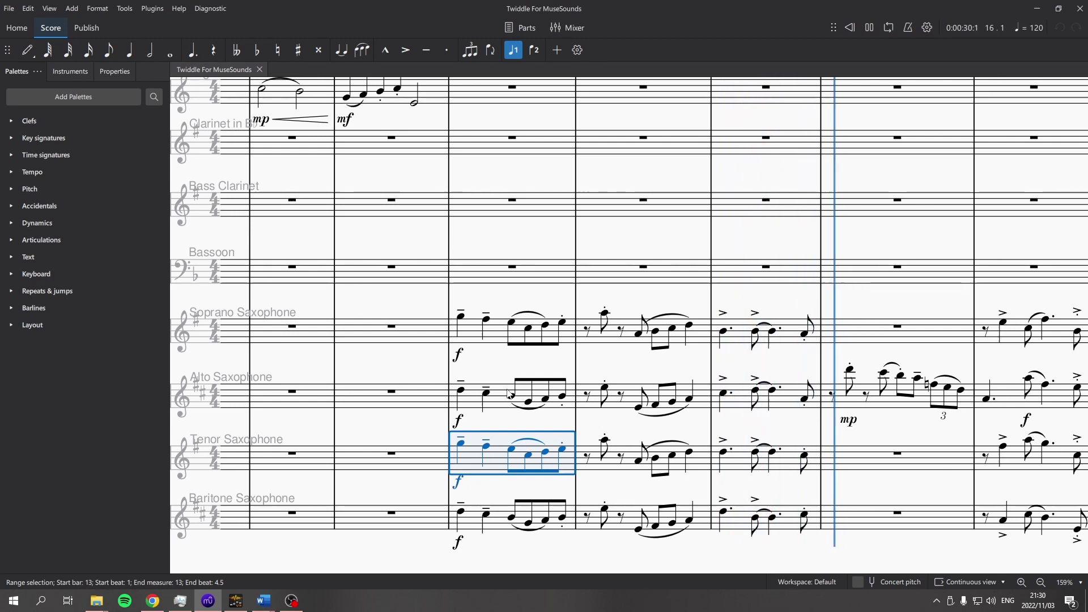
key(space)
Play back the Tenor Saxophone passage from bar 23, then stop
scroll(876, 438, right, 10)
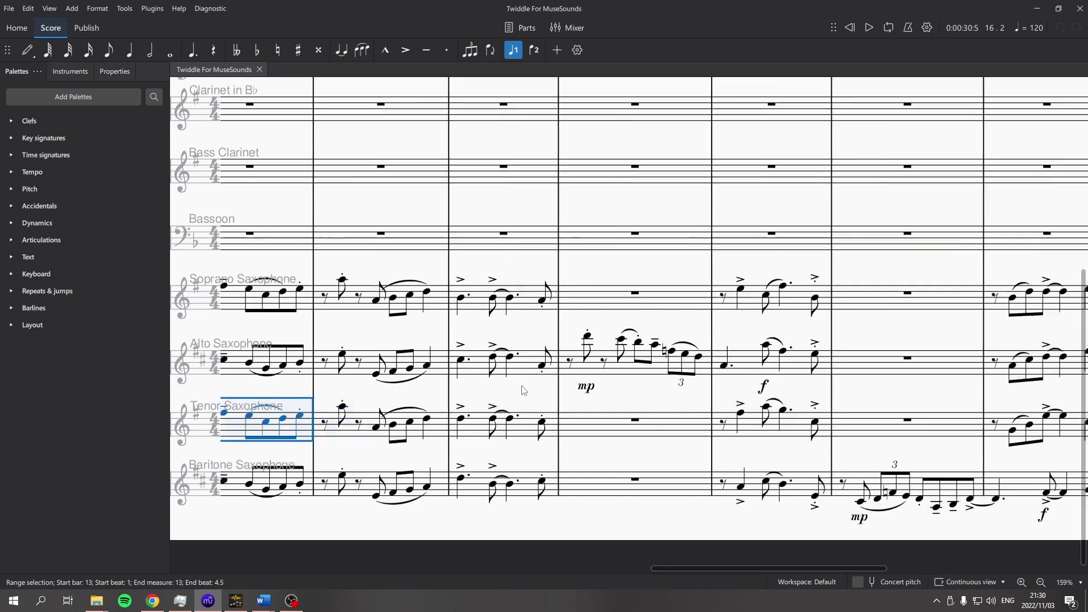
scroll(507, 375, right, 2)
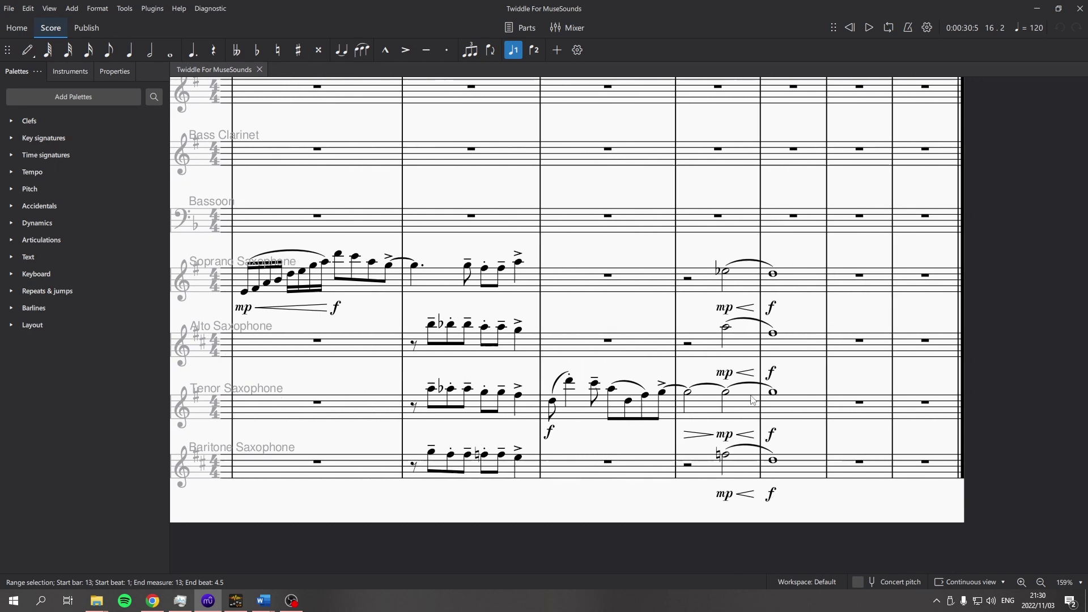
click(750, 409)
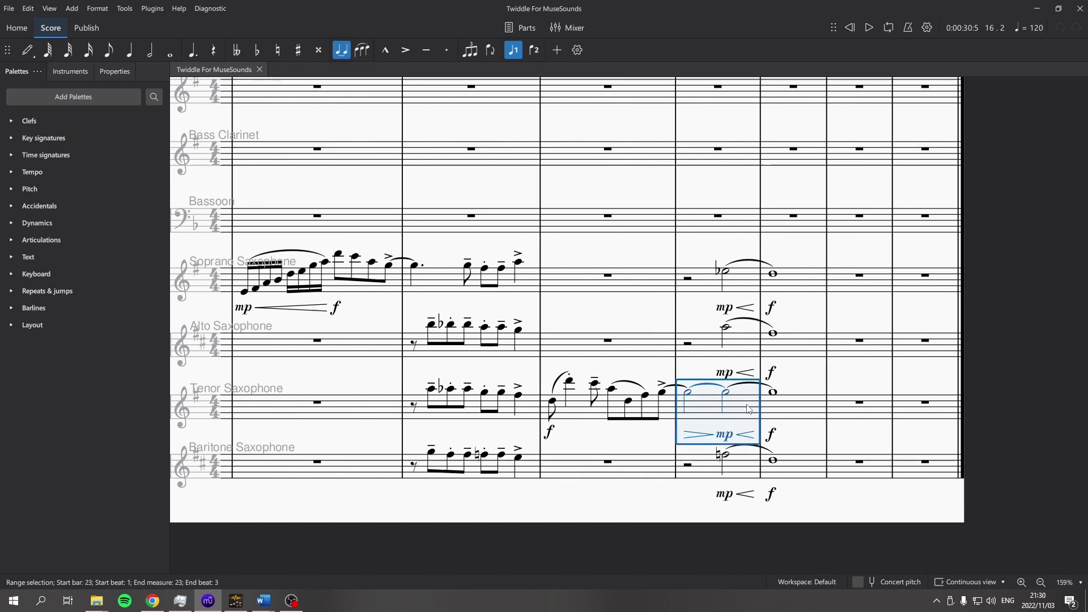
key(space)
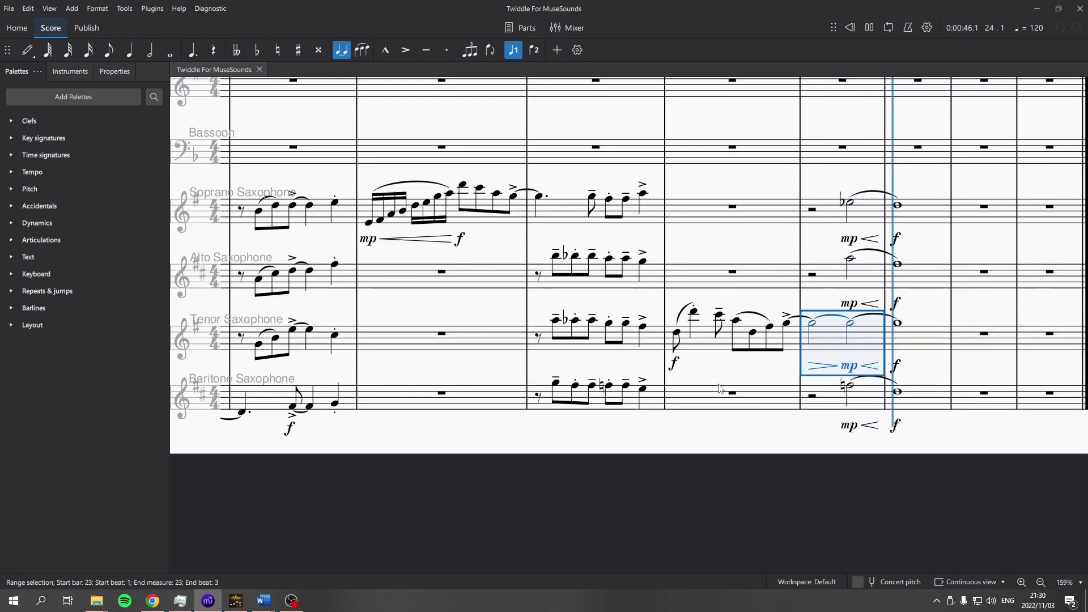
scroll(720, 389, up, 2)
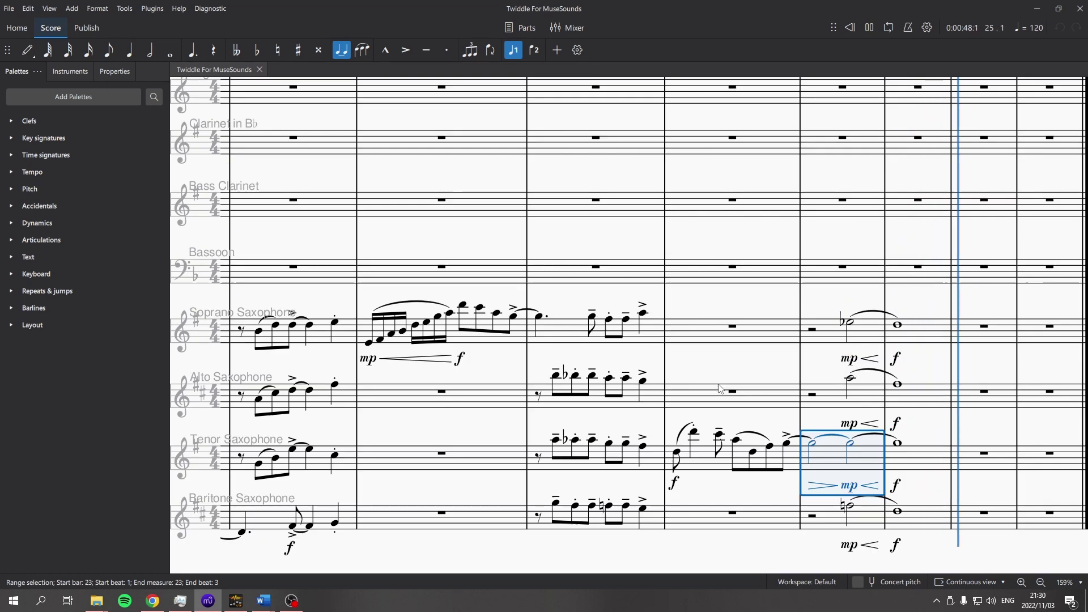
key(space)
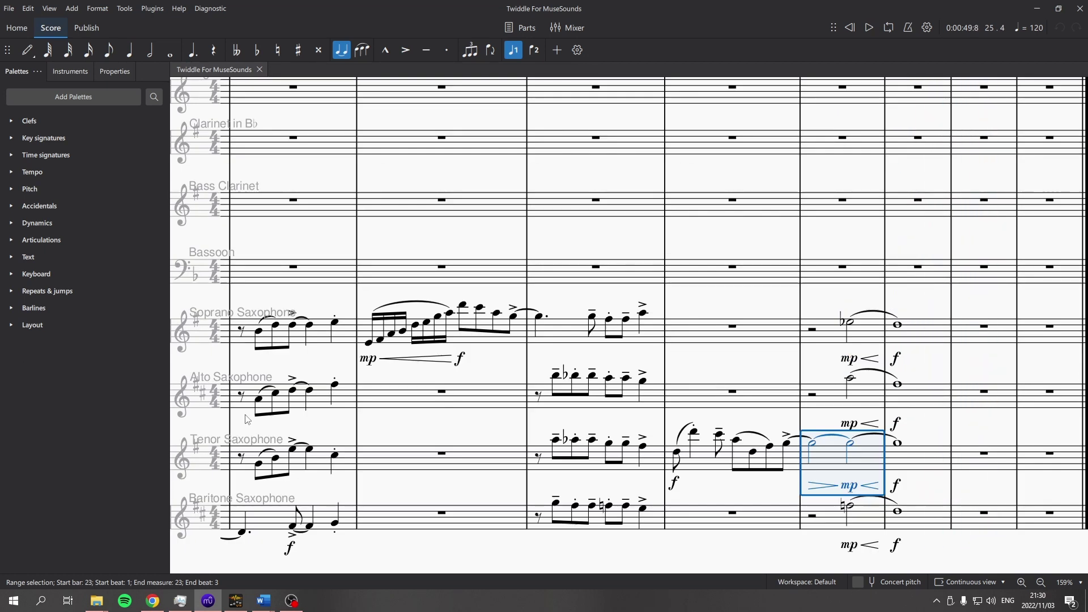
Play the Baritone Saxophone from bar 18, clear the selection, and return to the score's start
drag(449, 498, 716, 423)
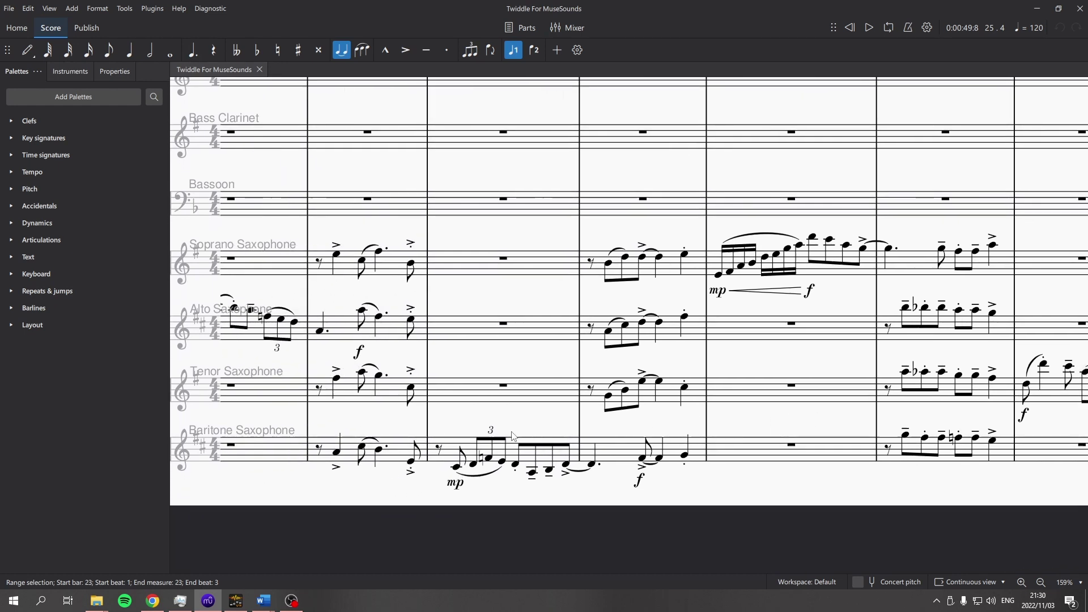
click(529, 470)
key(space)
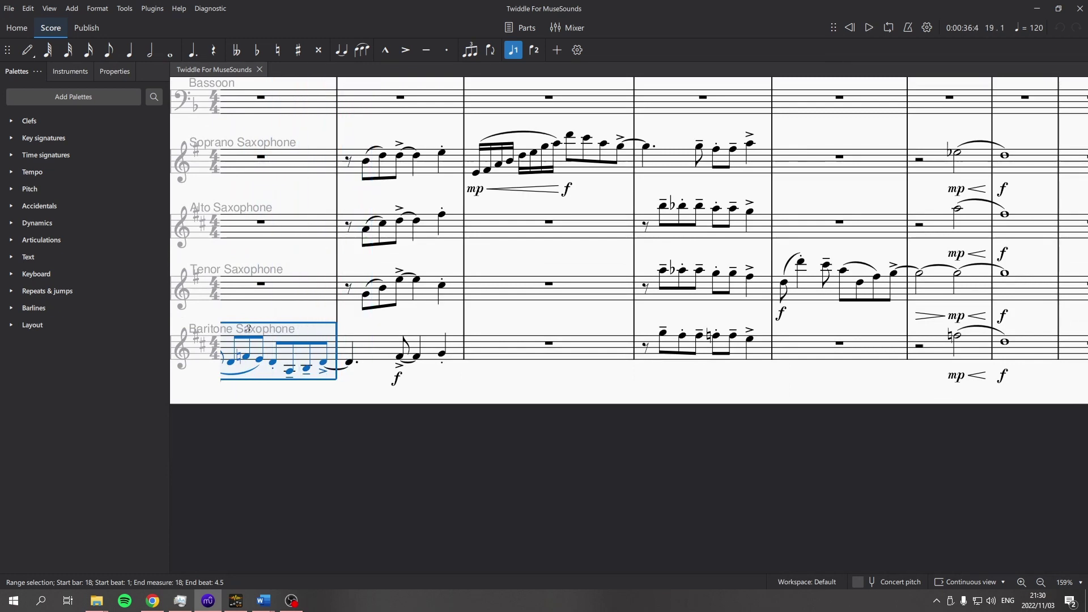
key(Escape)
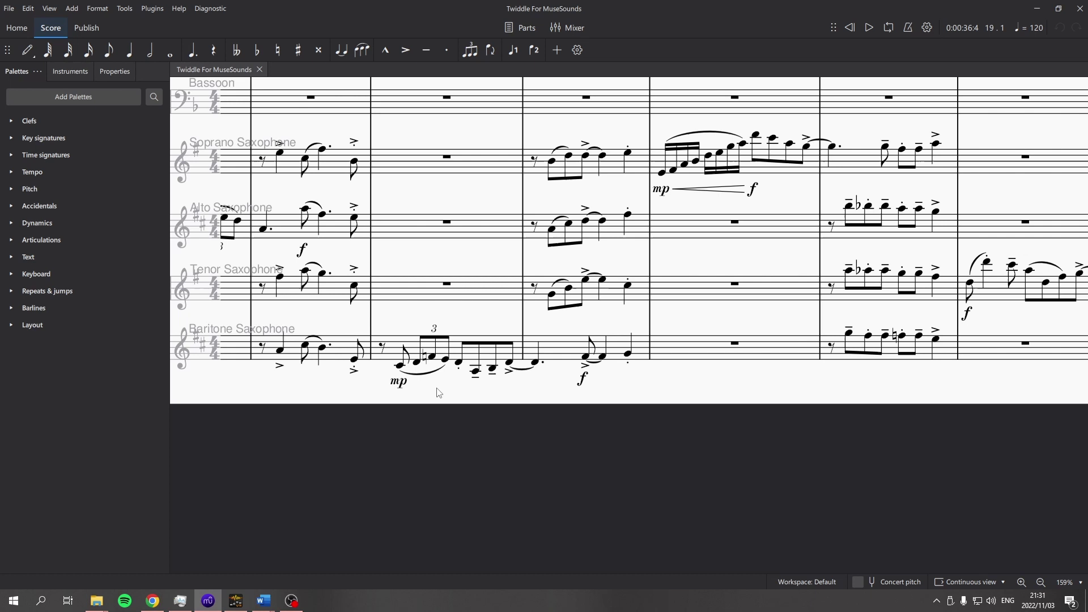
scroll(439, 393, left, 5)
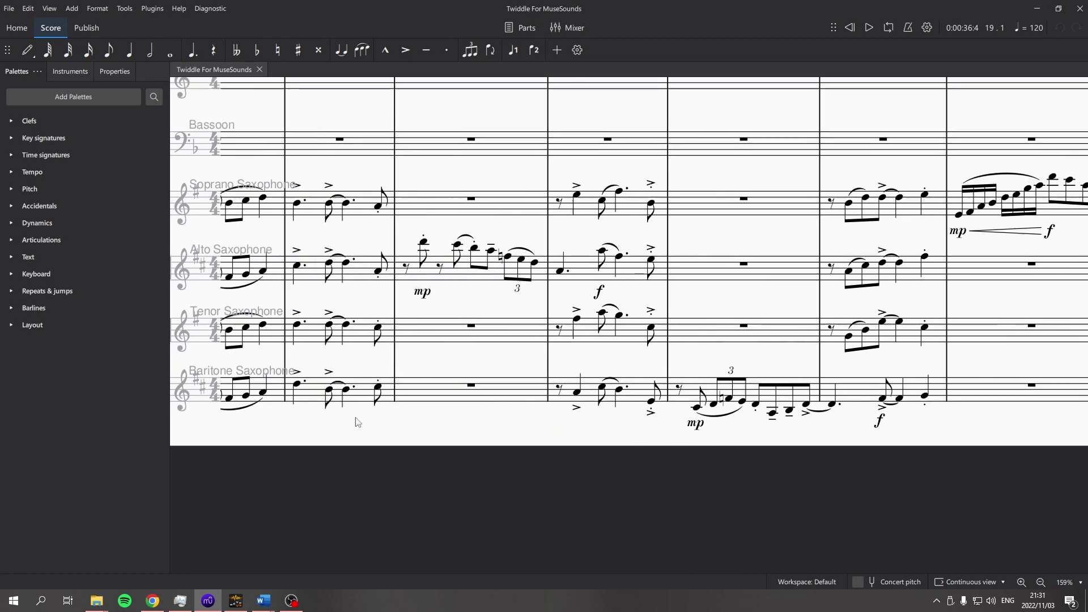
key(ctrl+Home)
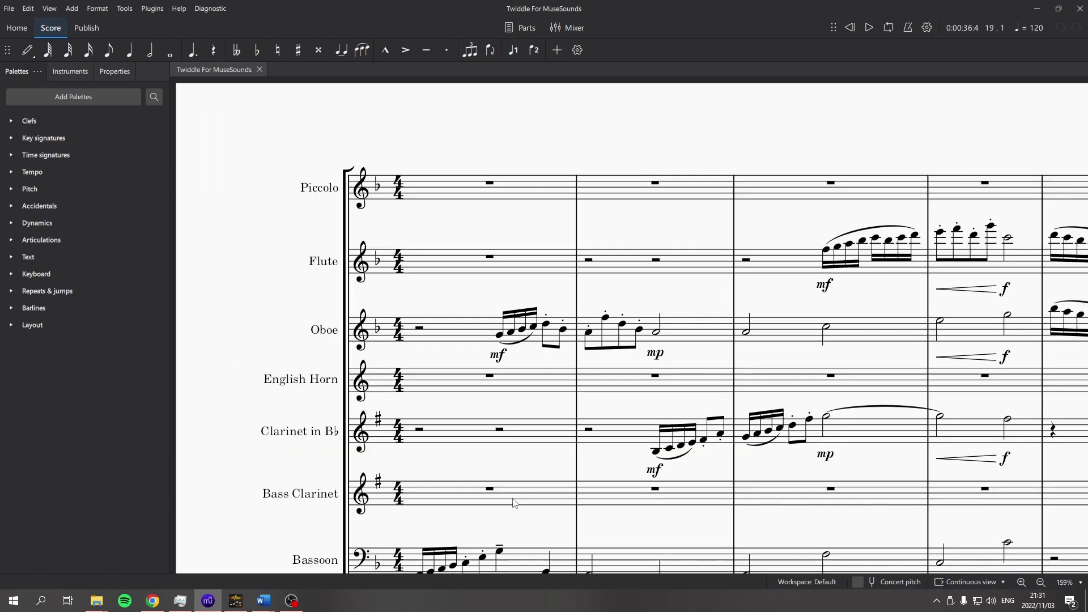
Play from bar 1, then replay the Bassoon from bar 2 and select its bar 3 F2
scroll(542, 434, down, 3)
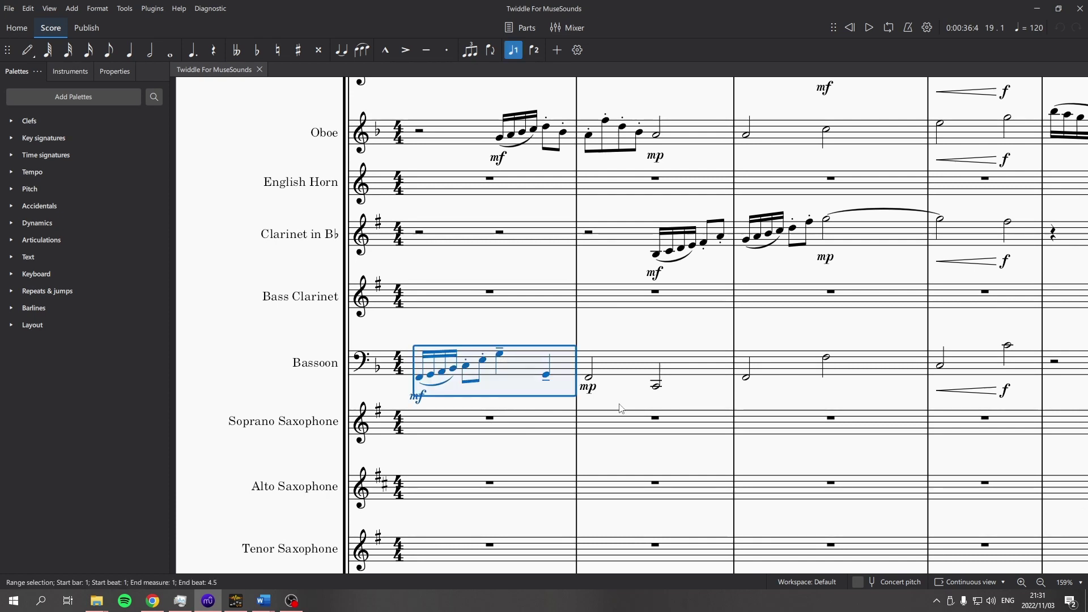
key(space)
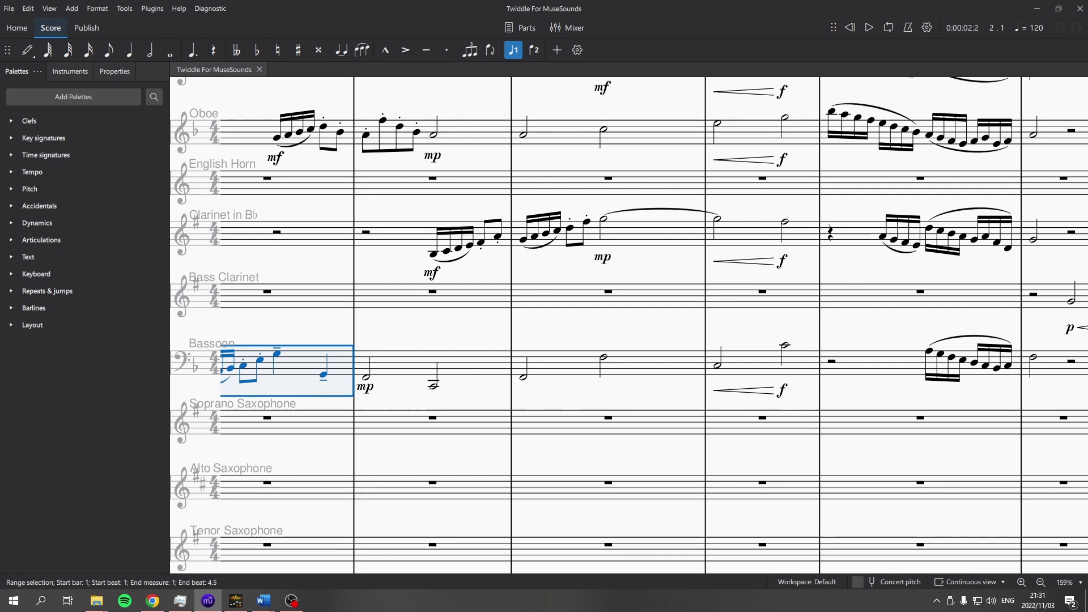
key(Escape)
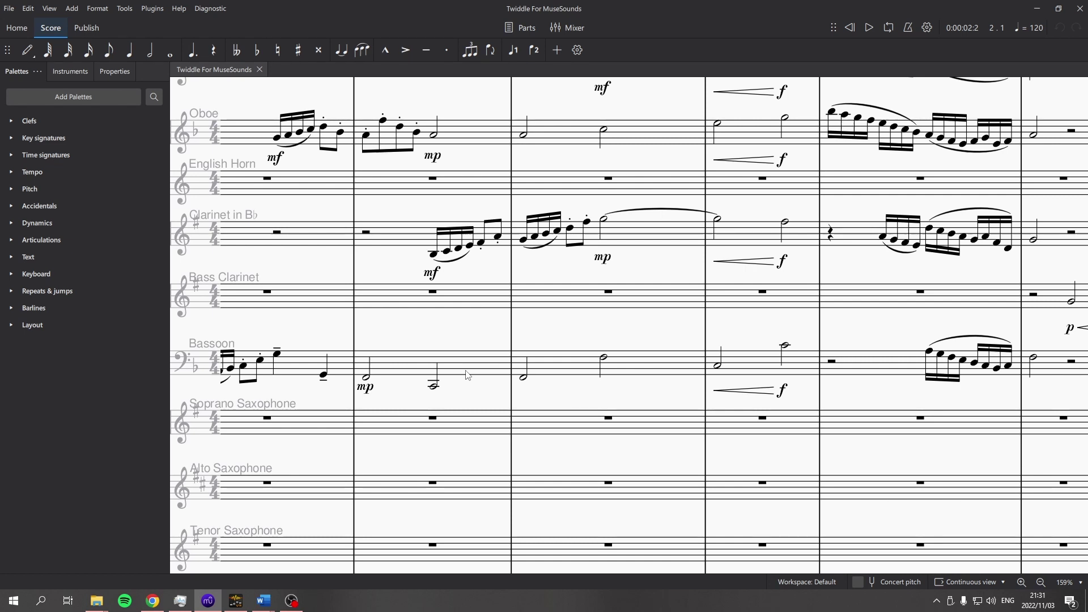
click(467, 375)
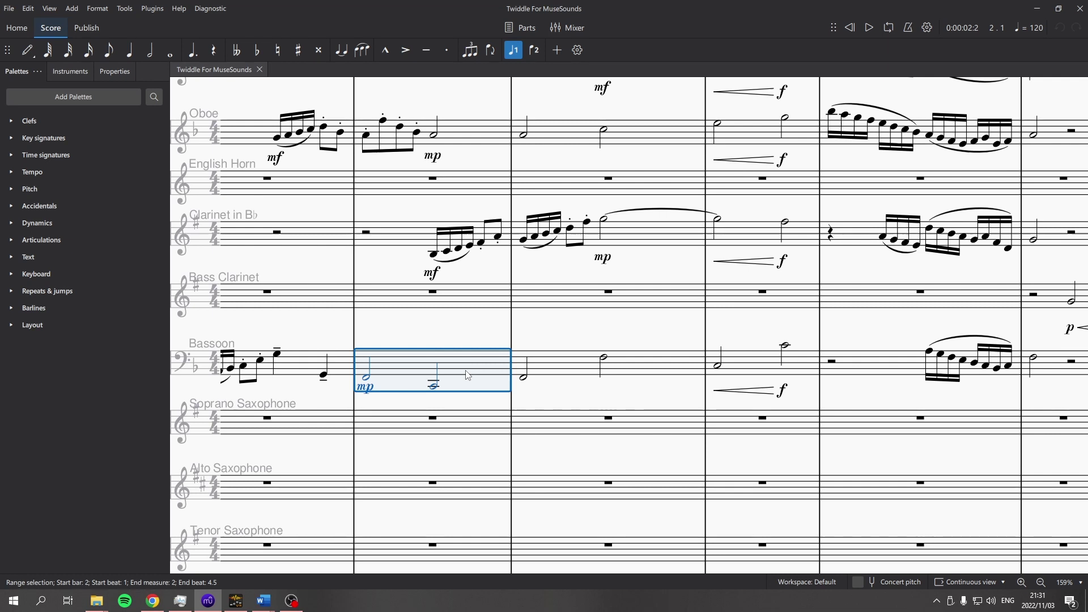
key(space)
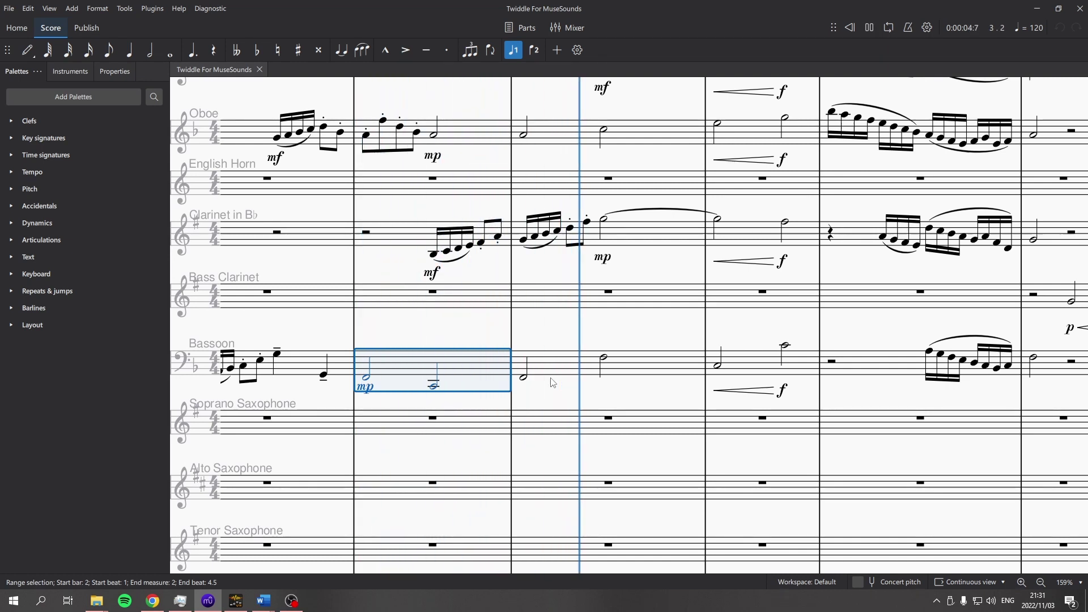
key(space)
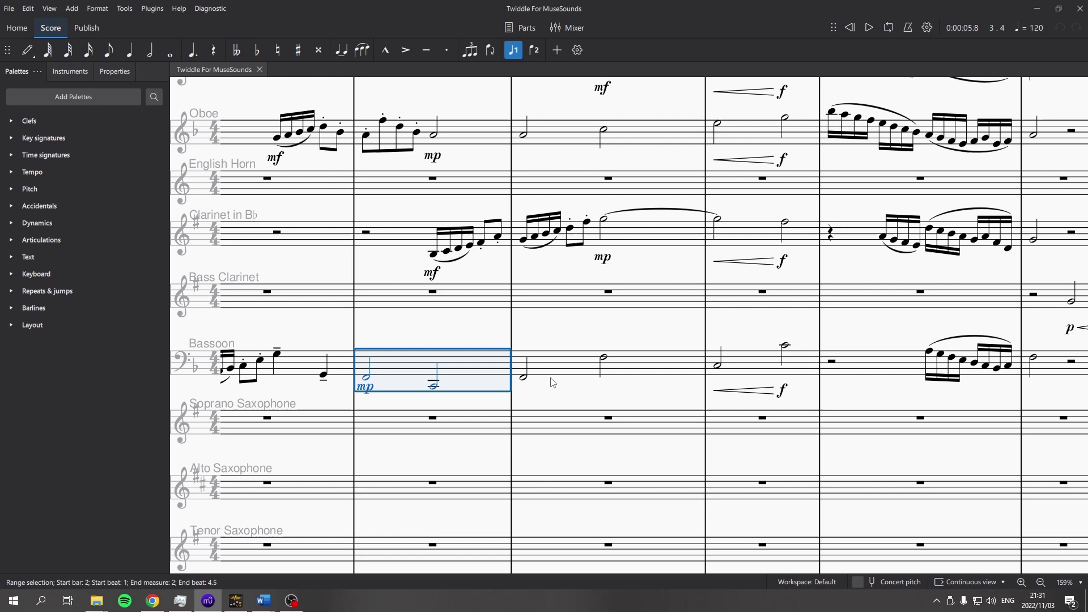
click(524, 378)
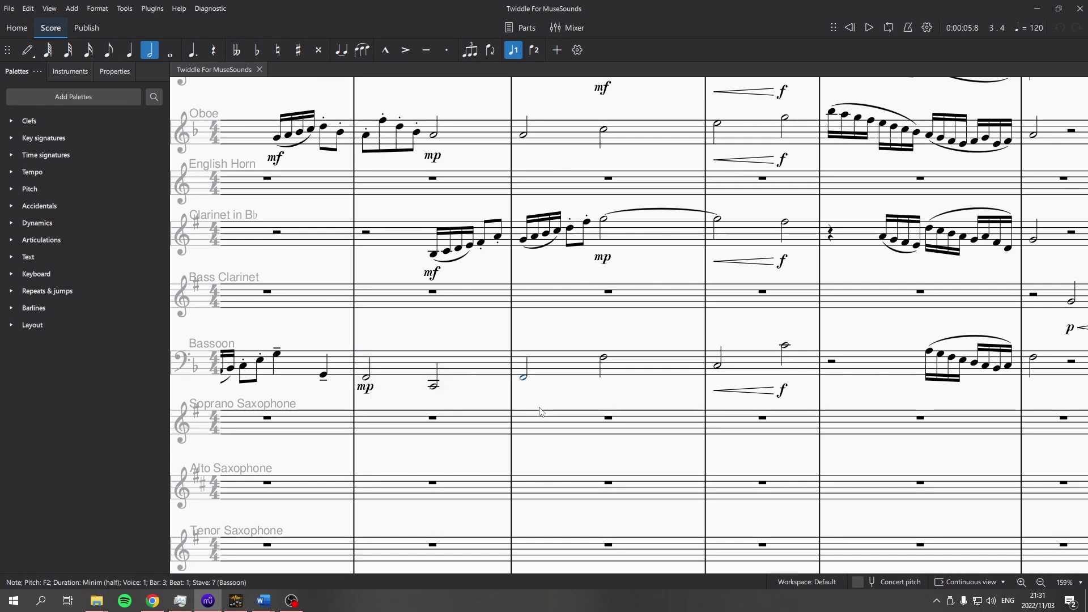
Scroll to bar 8 and select the Flute's bar 8
scroll(535, 412, right, 3)
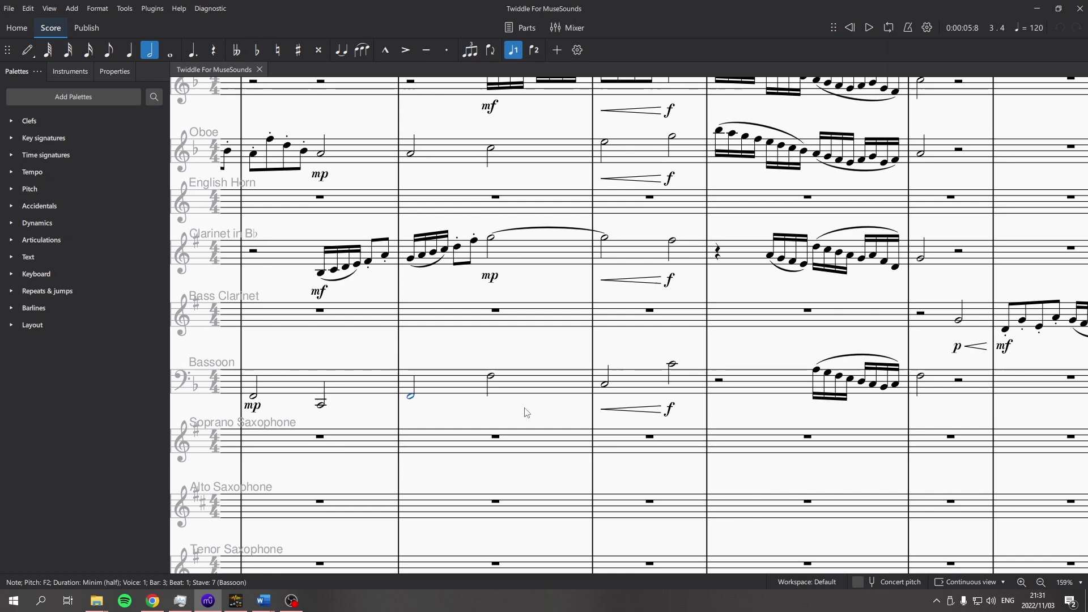
scroll(510, 415, right, 4)
scroll(510, 415, up, 1)
scroll(324, 467, right, 2)
scroll(324, 467, up, 1)
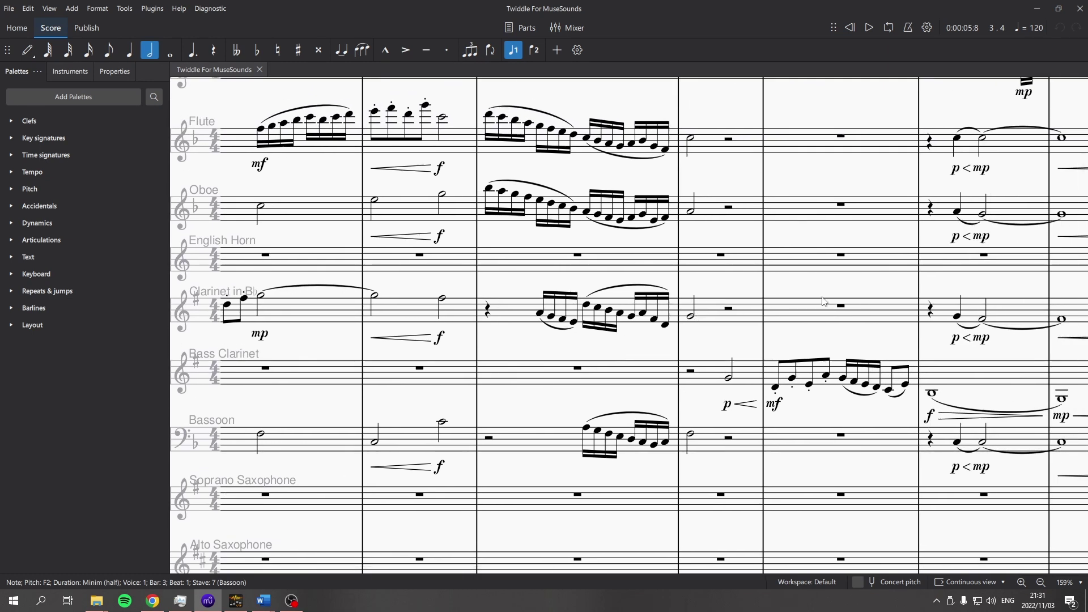
scroll(822, 293, right, 8)
scroll(340, 272, down, 1)
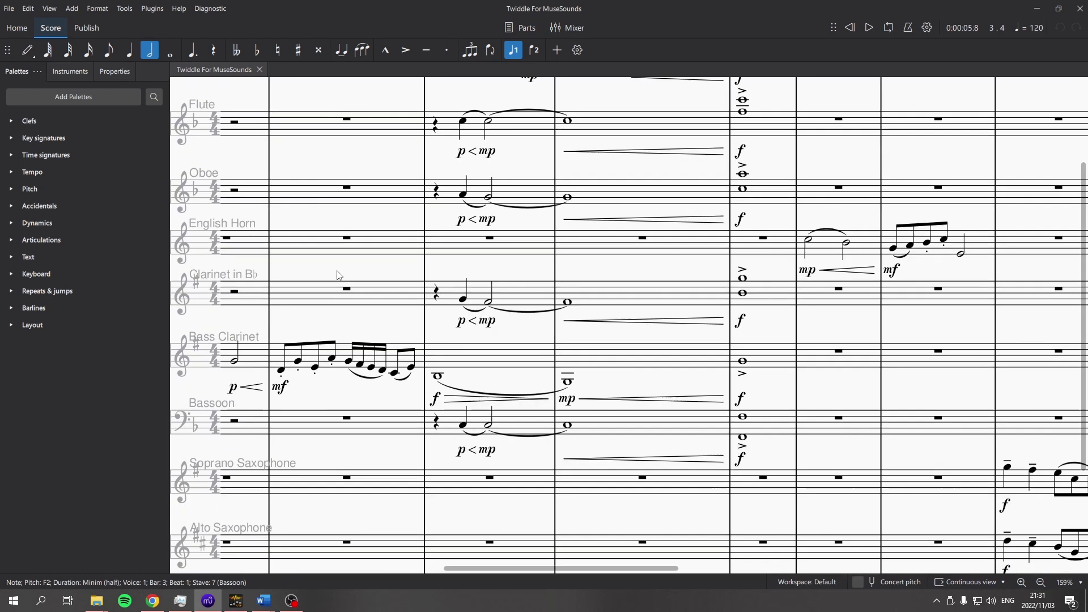
click(521, 128)
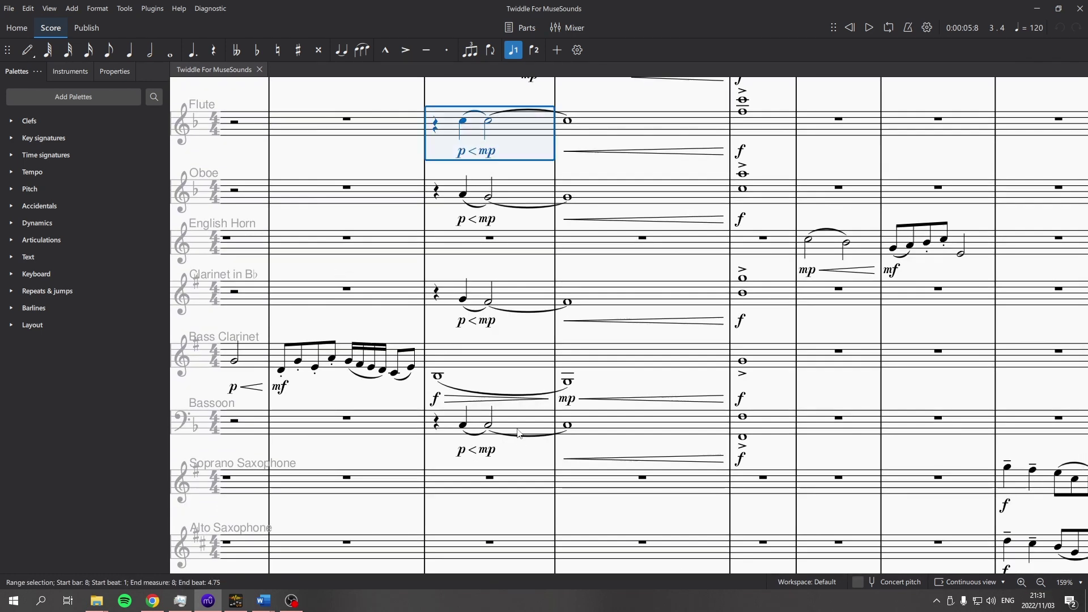
Extend the bar 8 selection down to the Bassoon and play it through to bar 10
shift+click(520, 435)
key(space)
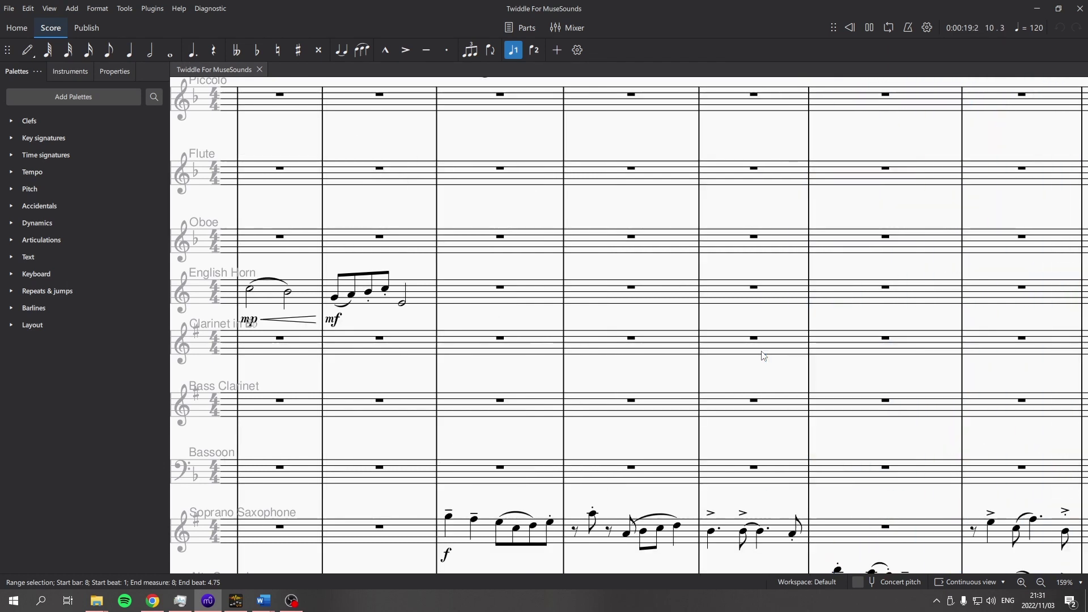
key(space)
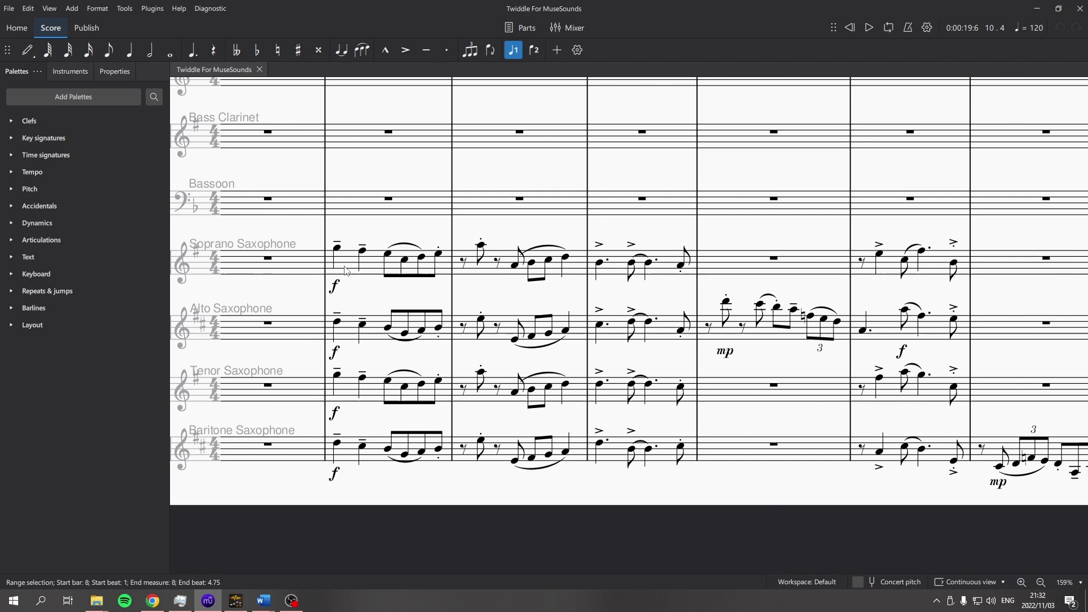
Check instrument levels in the mixer, close it, and drag the score toward bar 18
click(568, 27)
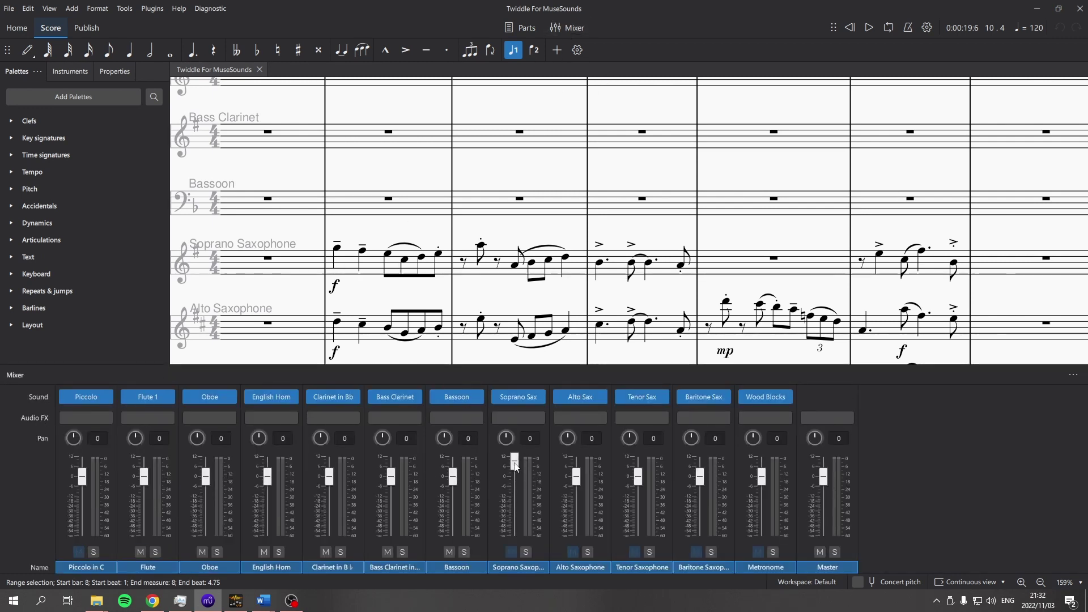
click(567, 27)
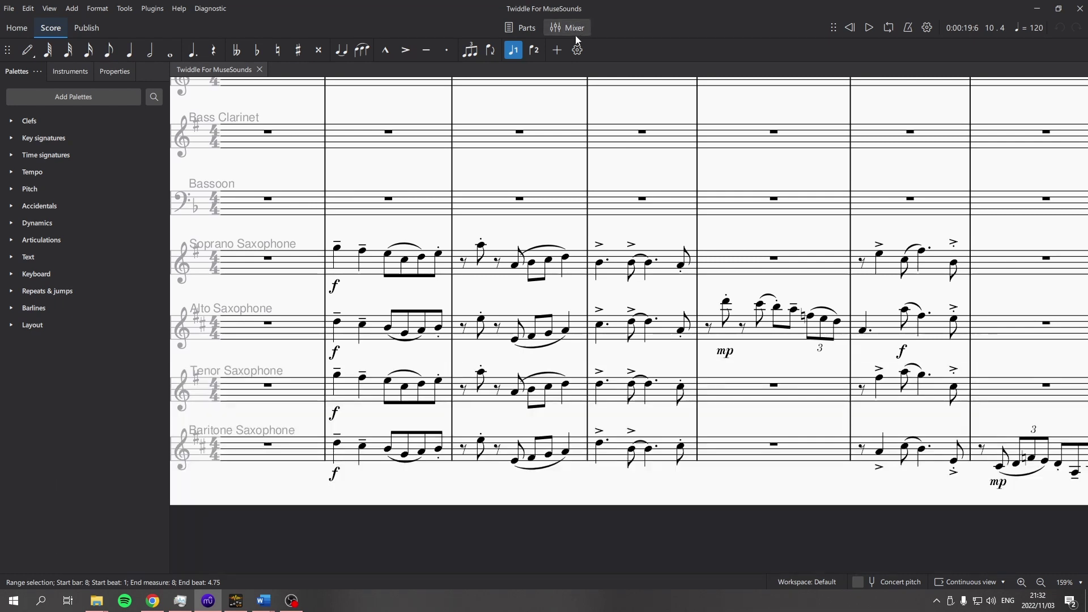
drag(744, 426, 438, 351)
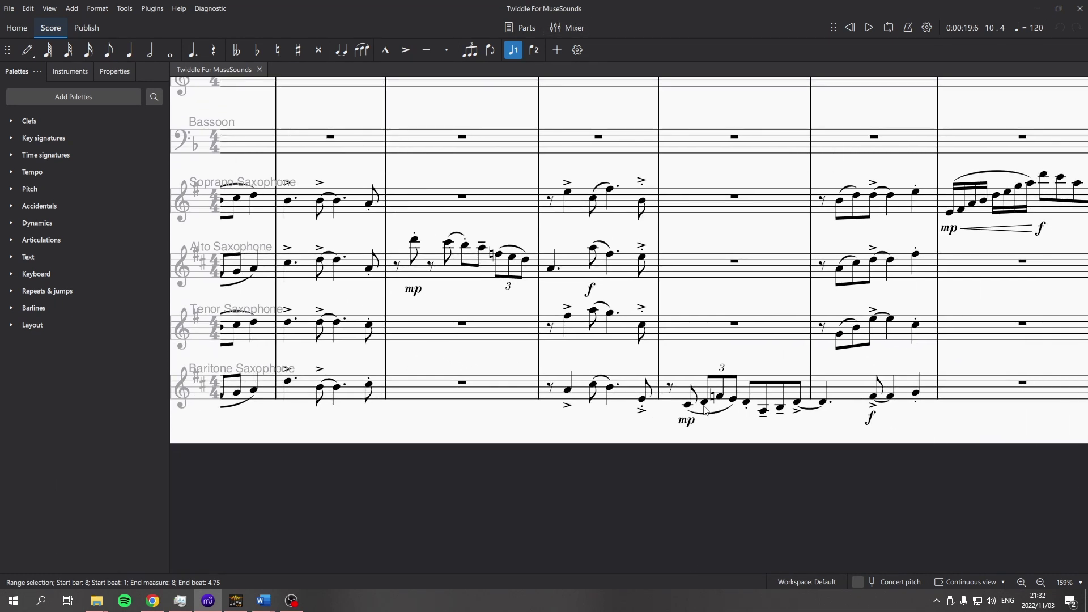
Play back the Baritone Saxophone passage from bar 18, then stop
click(744, 392)
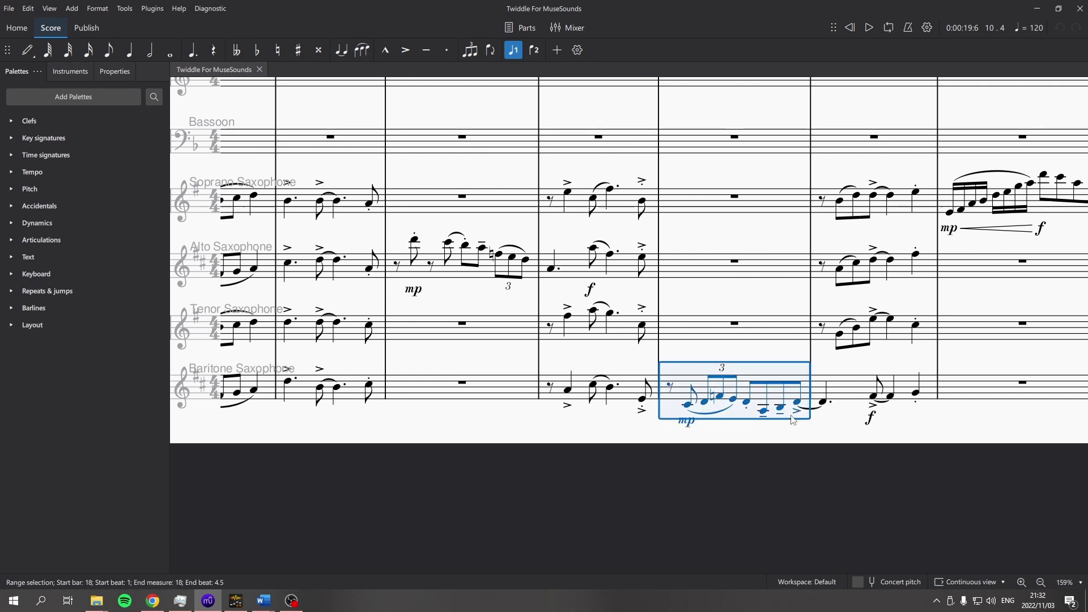
key(space)
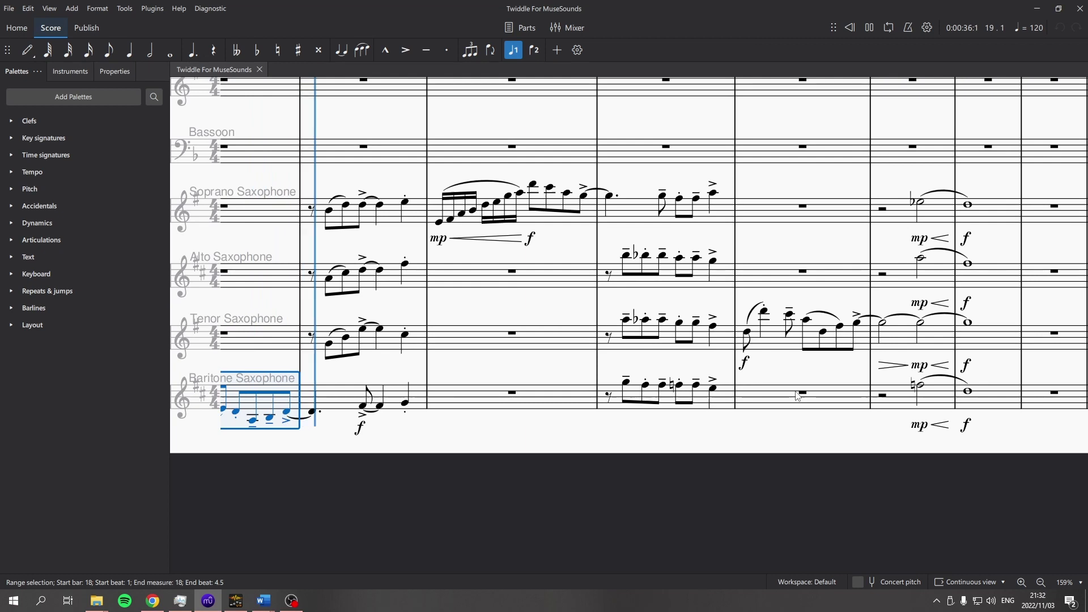
key(space)
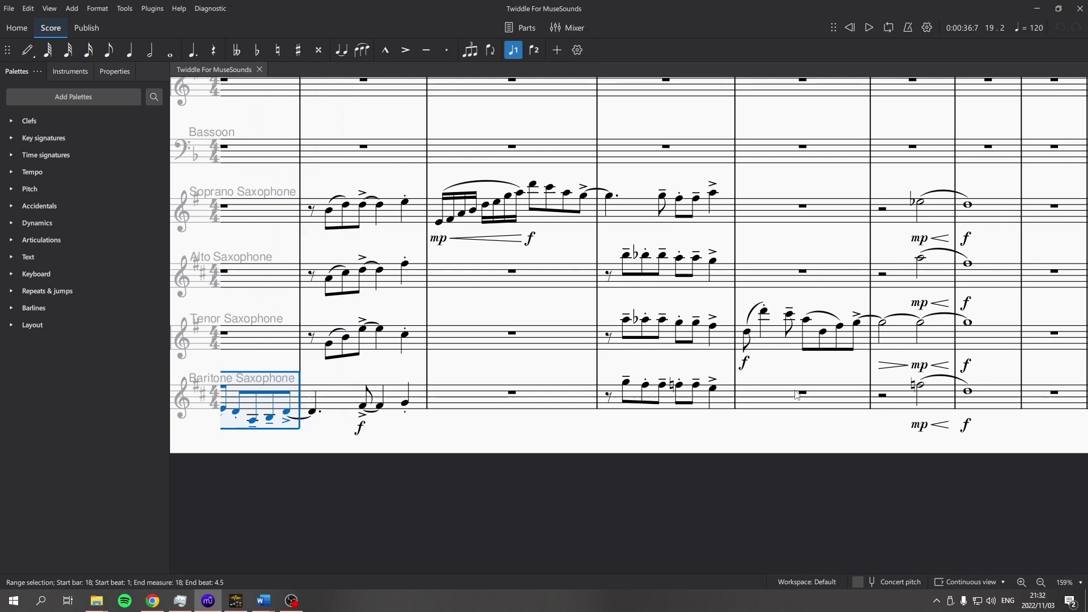
key(space)
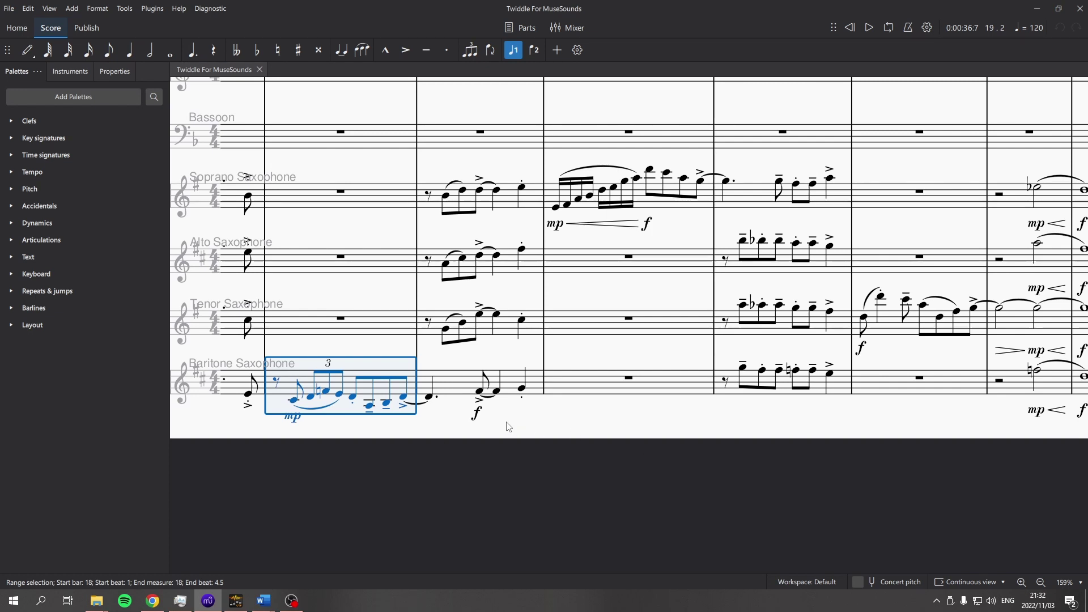
Replay the Tenor Saxophone from bar 13 to bar 15, then scroll toward the final bars
scroll(508, 425, left, 10)
scroll(573, 413, left, 3)
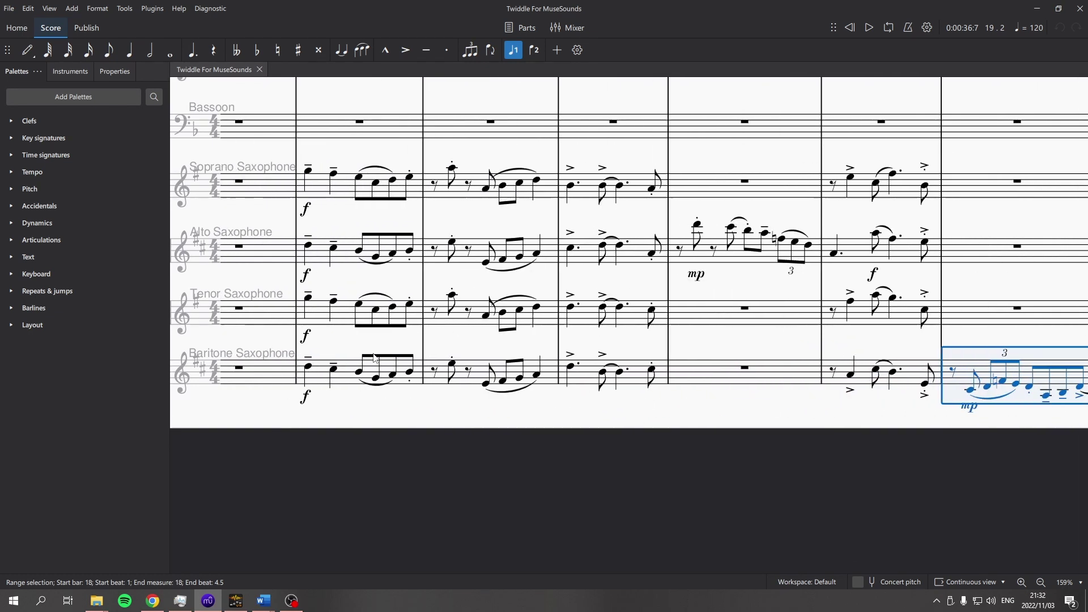
click(380, 317)
key(space)
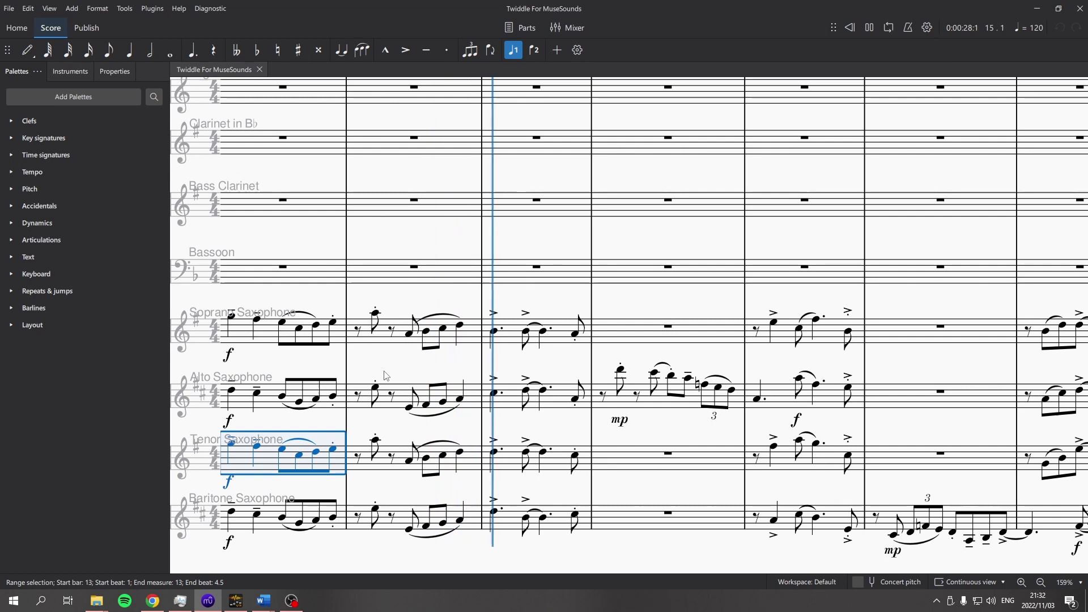
key(space)
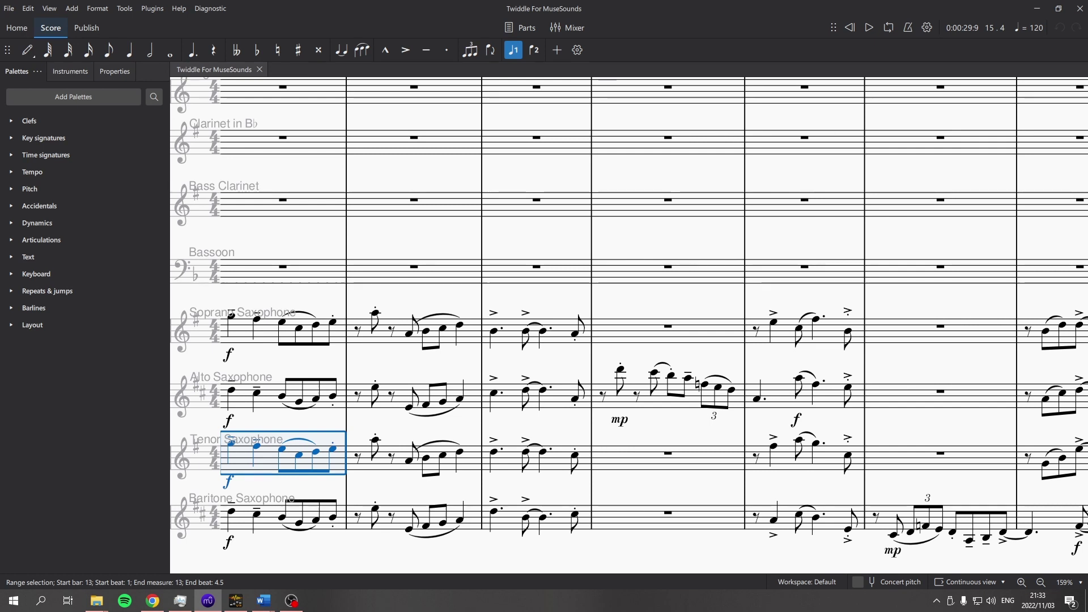
scroll(1005, 552, right, 10)
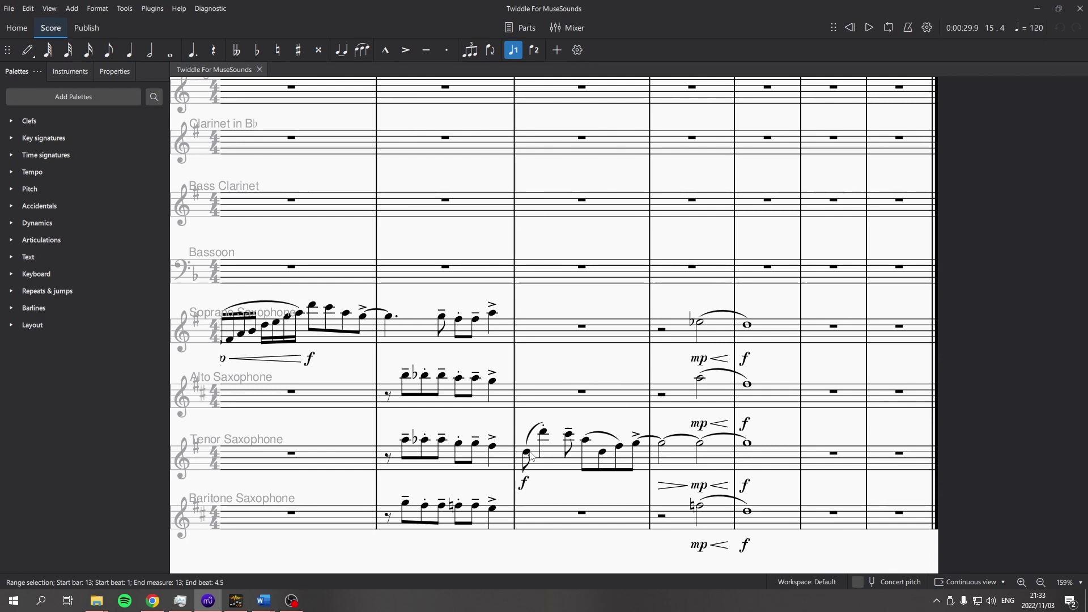
Play the closing bars from bar 22, stop at bar 25 beat 3, and pan back
key(space)
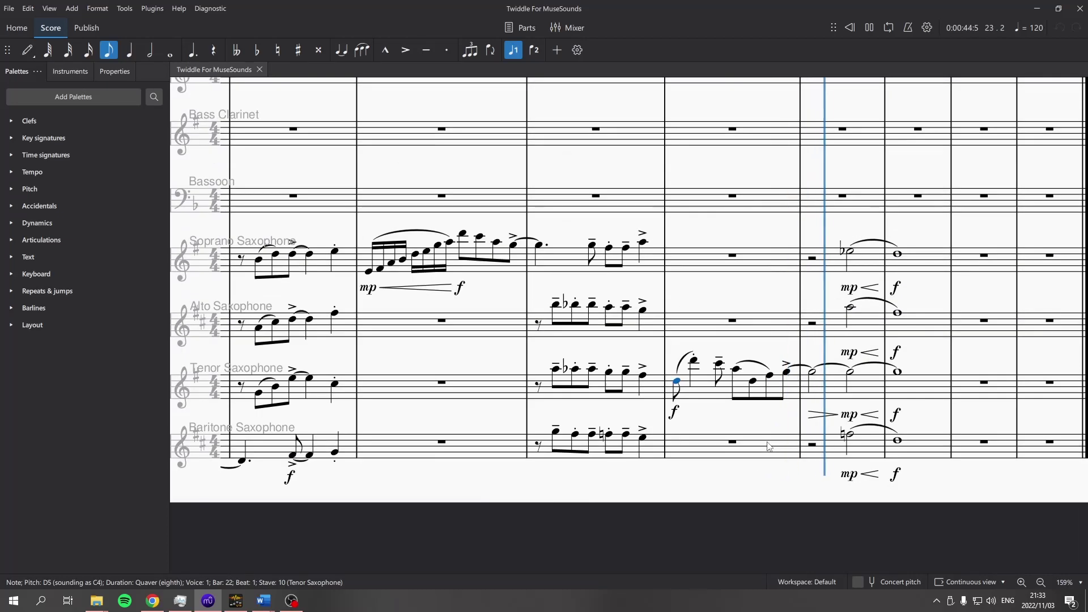
scroll(769, 446, up, 2)
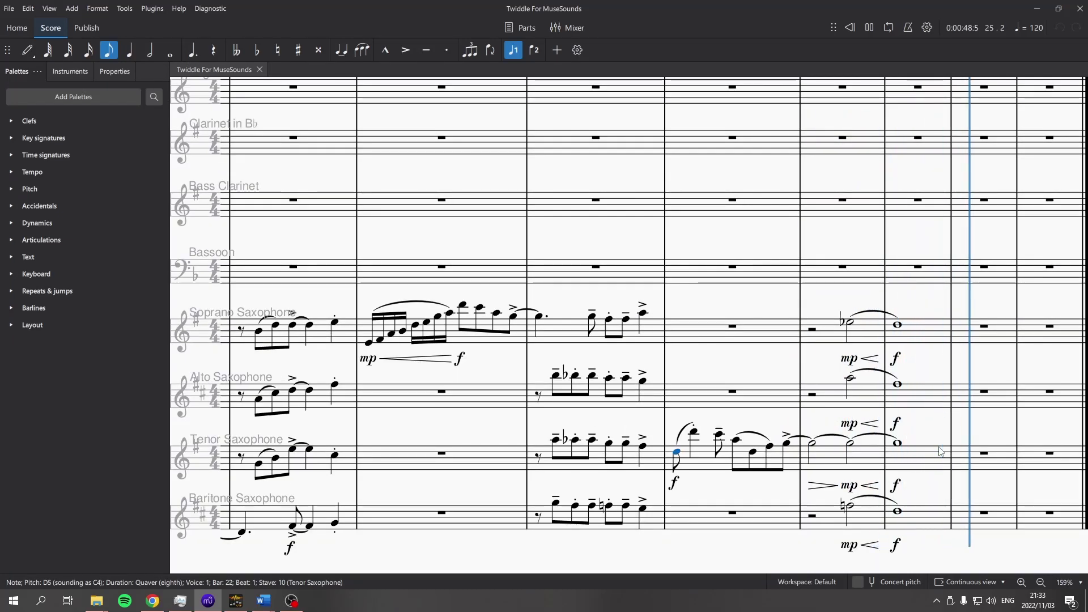
key(space)
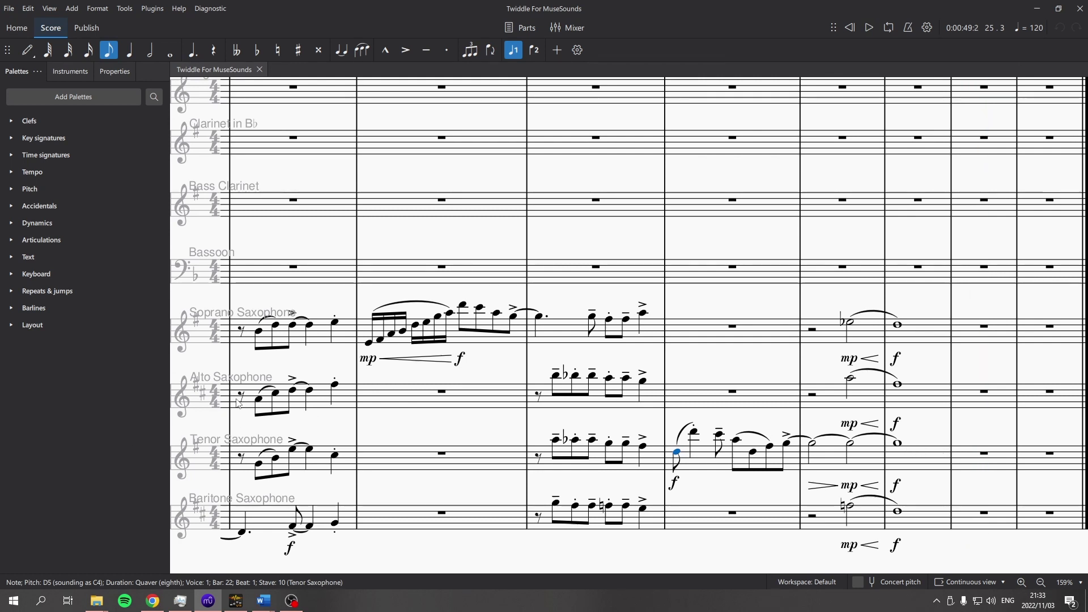
drag(386, 295, 671, 330)
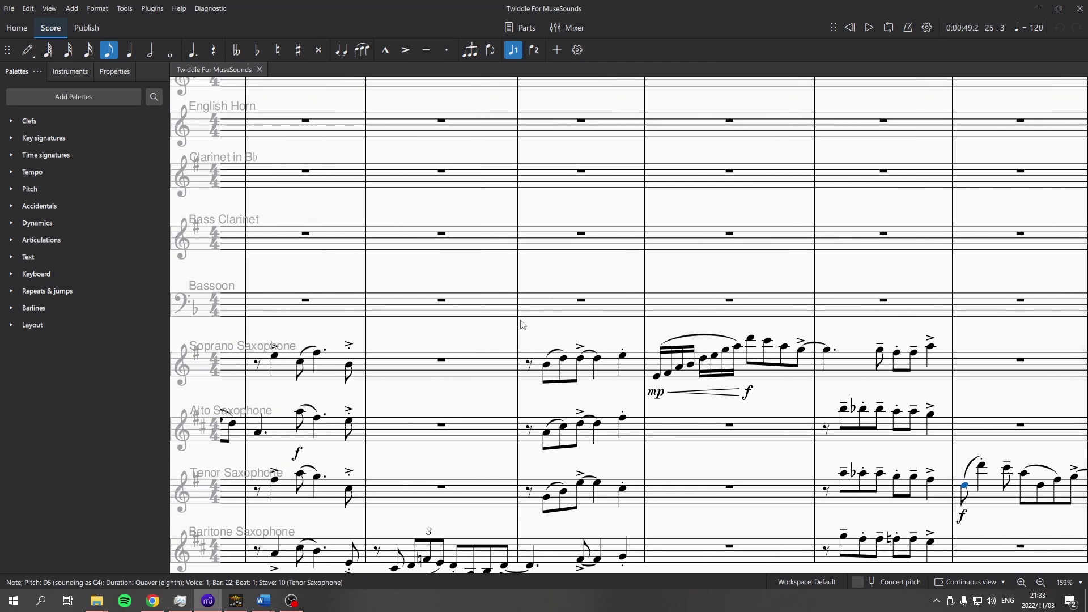
Zoom out to 112% and pan the score back to earlier bars
ctrl+scroll(521, 324, down, 3)
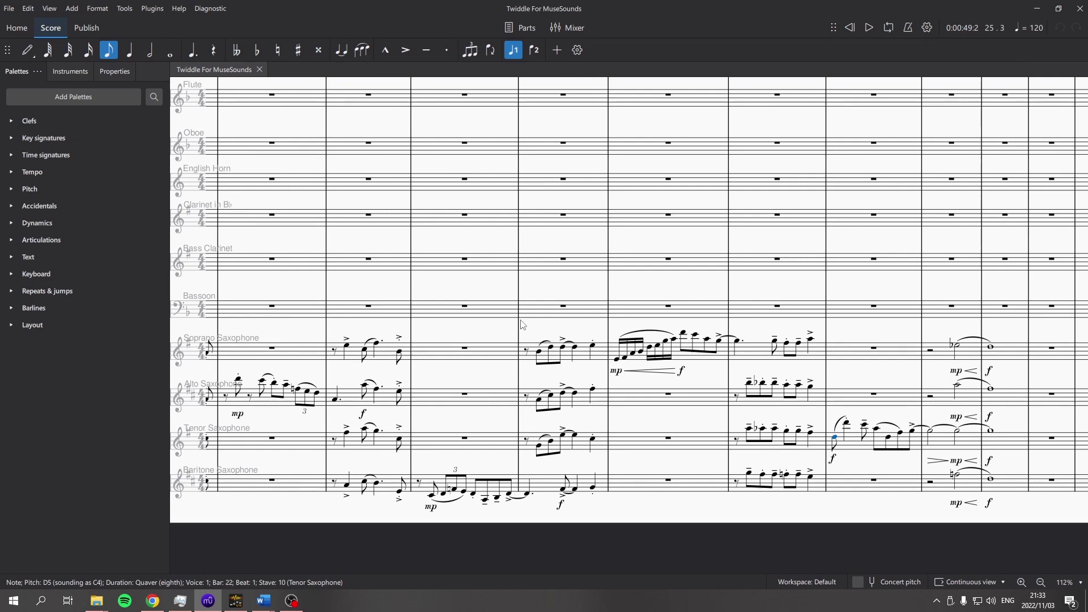
drag(379, 283, 845, 315)
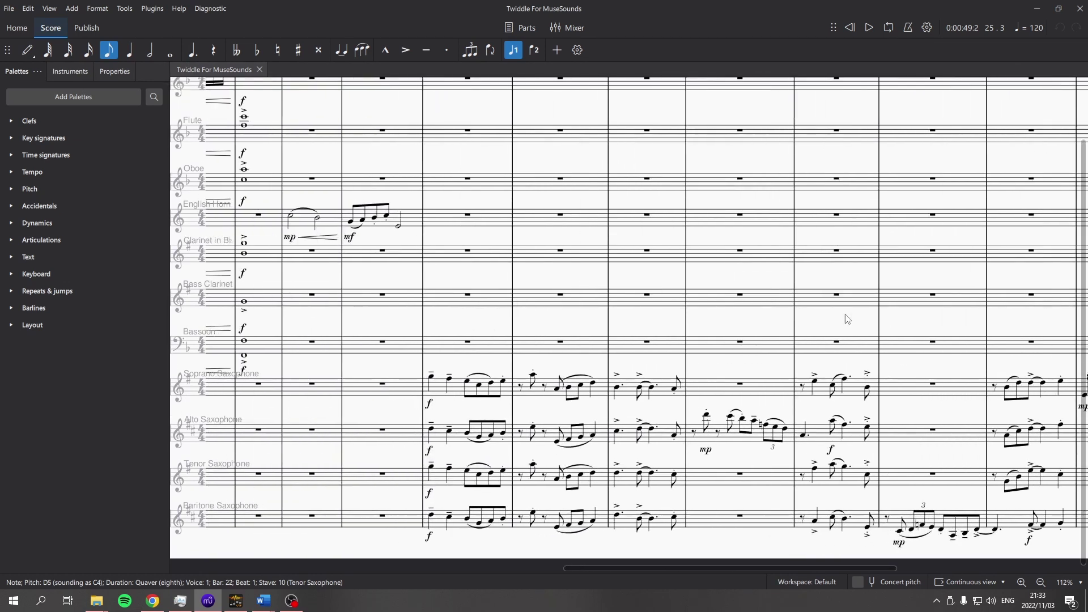
drag(371, 279, 580, 283)
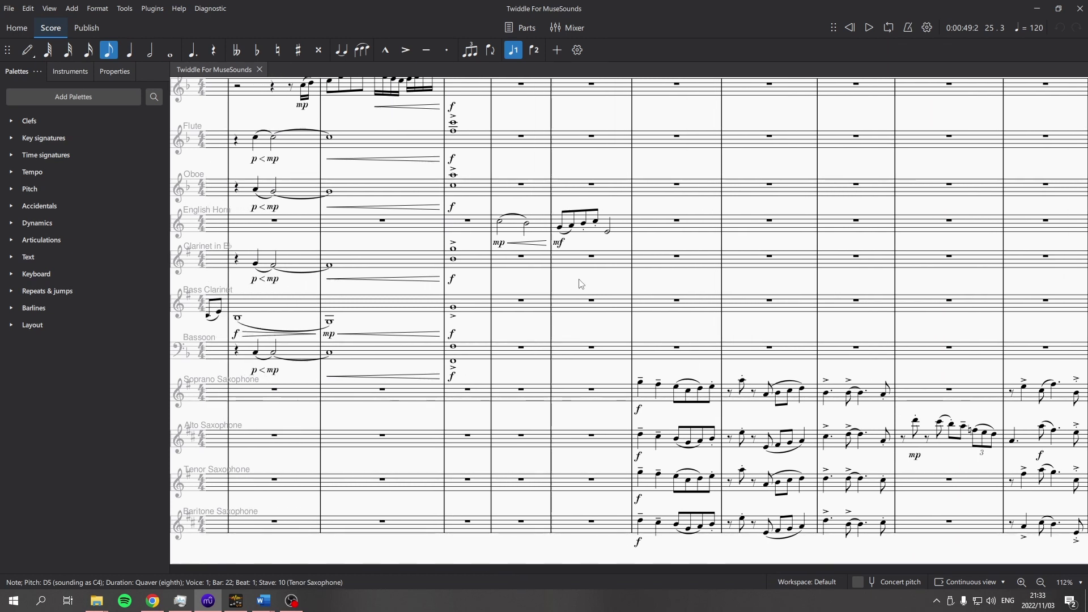